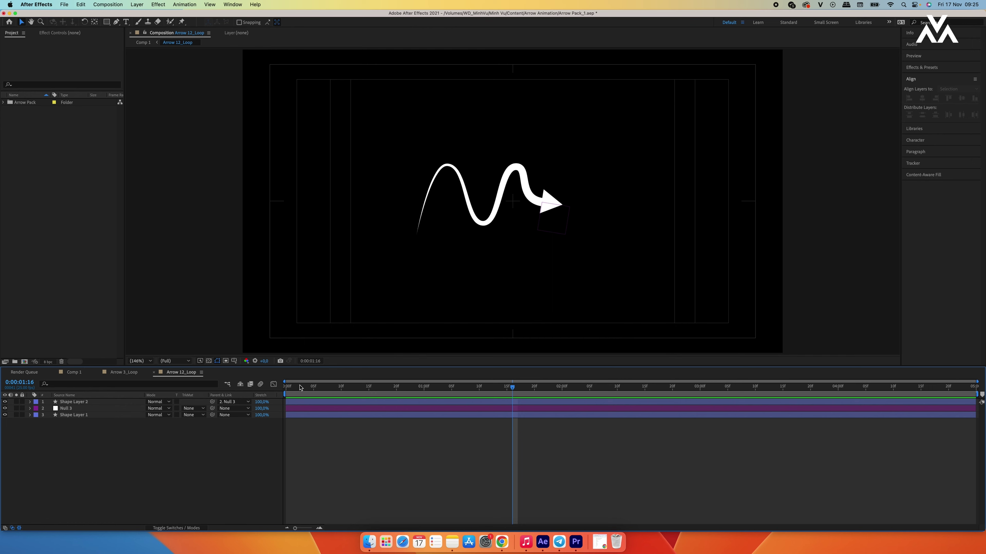
Step: Preview the finished arrow example, then create a 1920 x 1080, 25 fps, five-second composition named Arrow 01
{"action": "key", "text": "space"}
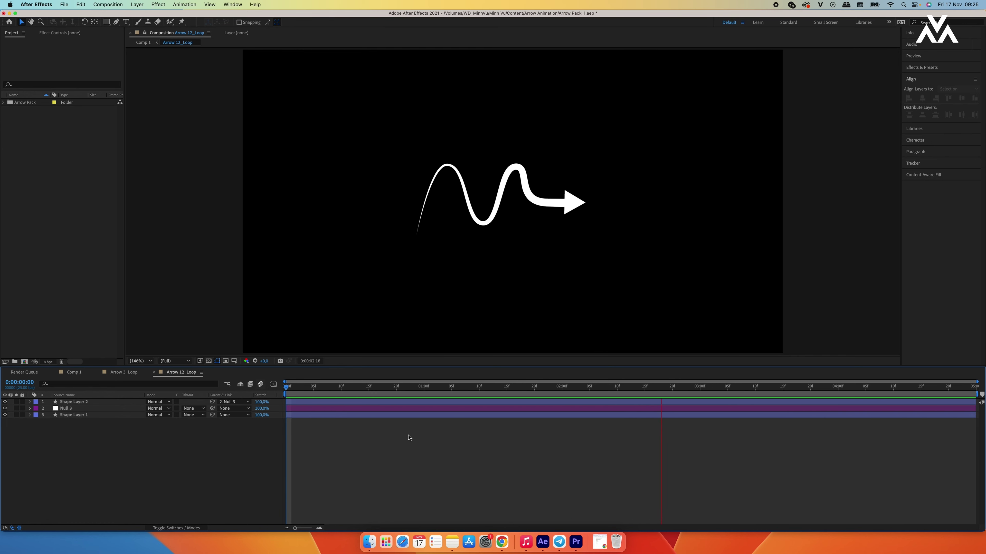
{"action": "key", "text": "space"}
{"action": "left_click", "coordinate": [109, 5]}
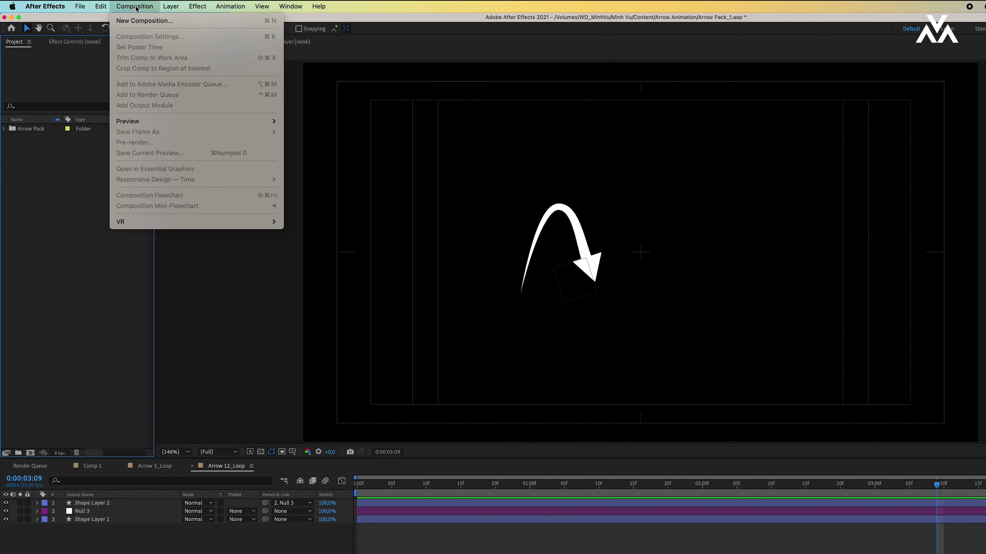
{"action": "left_click", "coordinate": [144, 20]}
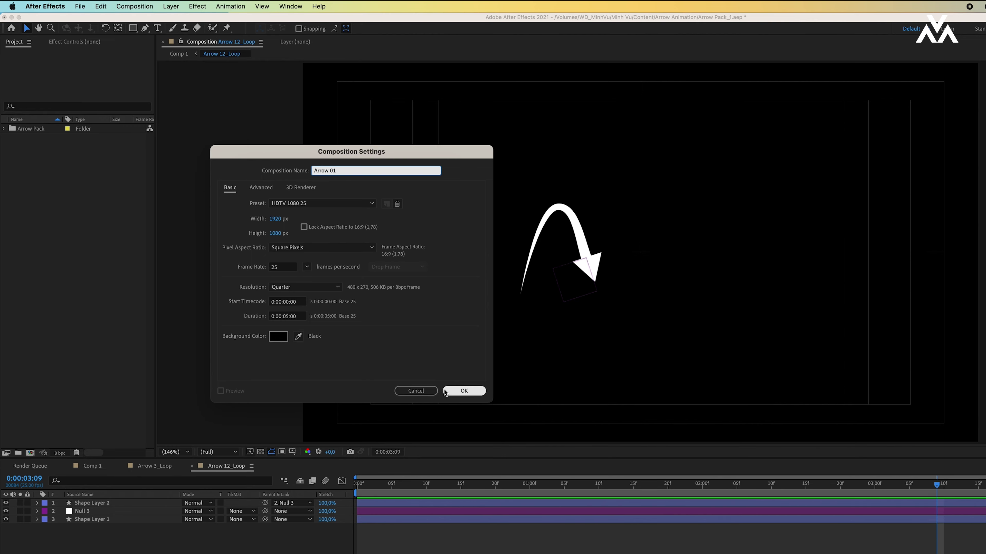
{"action": "left_click", "coordinate": [464, 390]}
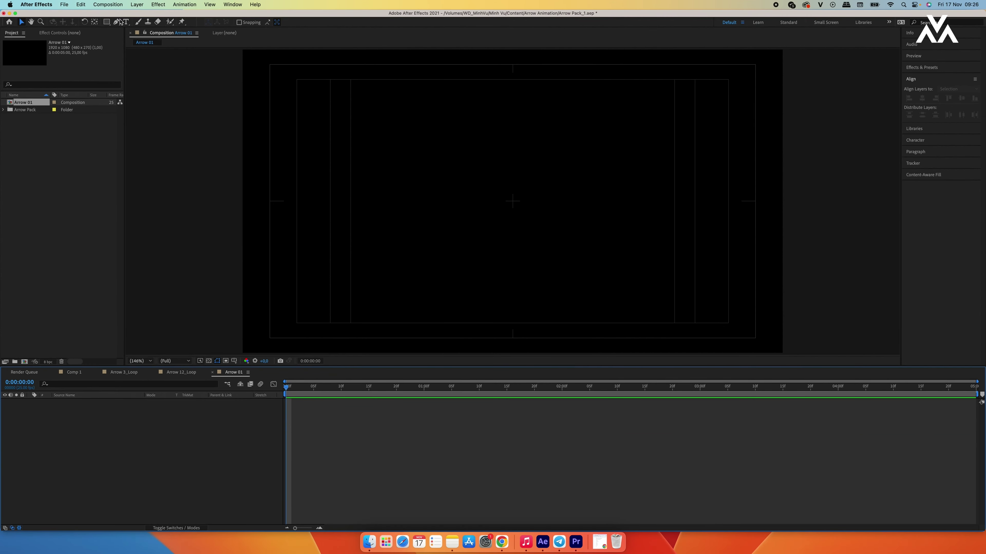
Step: Activate the Pen tool with its fill set to none and its stroke set to Solid Color
{"action": "left_click", "coordinate": [116, 23]}
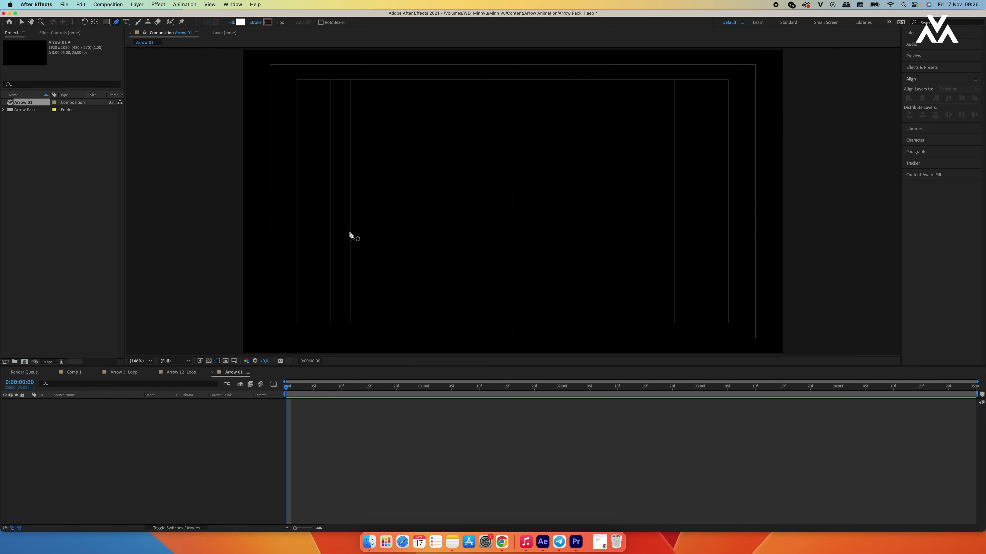
{"action": "left_click", "coordinate": [233, 23]}
{"action": "left_click", "coordinate": [287, 178]}
{"action": "left_click", "coordinate": [337, 223]}
{"action": "left_click", "coordinate": [255, 23]}
{"action": "left_click", "coordinate": [295, 180]}
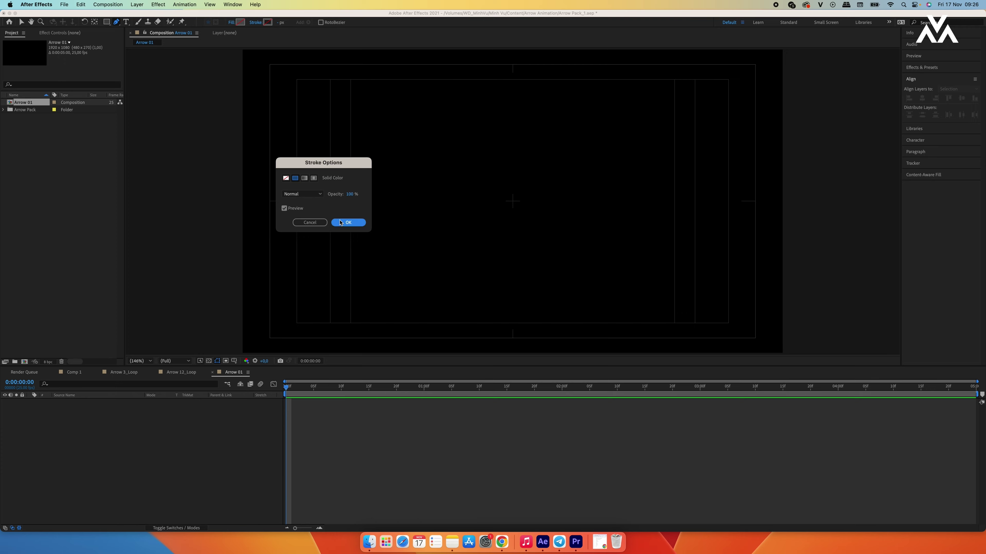
{"action": "left_click", "coordinate": [348, 222]}
Step: Draw an open two-hump wavy path from the frame's left area toward its centre and give it a 10 px stroke
{"action": "left_click", "coordinate": [355, 233]}
{"action": "left_click_drag", "start_coordinate": [378, 167], "coordinate": [398, 168]}
{"action": "left_click_drag", "start_coordinate": [410, 220], "coordinate": [419, 228]}
{"action": "left_click_drag", "start_coordinate": [442, 172], "coordinate": [449, 147]}
{"action": "left_click_drag", "start_coordinate": [474, 195], "coordinate": [478, 213]}
{"action": "left_click_drag", "start_coordinate": [540, 205], "coordinate": [552, 205]}
{"action": "left_click", "coordinate": [281, 22]}
{"action": "type", "text": "10"}
{"action": "key", "text": "Return"}
Step: Reshape the wavy path by moving its points and curve handles until both humps and the flat end flow smoothly
{"action": "key", "text": "v"}
{"action": "left_click_drag", "start_coordinate": [474, 196], "coordinate": [437, 172]}
{"action": "left_click_drag", "start_coordinate": [472, 179], "coordinate": [468, 169]}
{"action": "mouse_move", "coordinate": [419, 226]}
{"action": "left_mouse_down"}
{"action": "mouse_move", "coordinate": [432, 231]}
{"action": "mouse_move", "coordinate": [435, 222]}
{"action": "left_mouse_up"}
{"action": "left_click_drag", "start_coordinate": [412, 220], "coordinate": [414, 225]}
{"action": "left_click_drag", "start_coordinate": [396, 224], "coordinate": [391, 223]}
{"action": "left_click_drag", "start_coordinate": [476, 197], "coordinate": [475, 200]}
{"action": "left_click_drag", "start_coordinate": [467, 169], "coordinate": [434, 182]}
{"action": "left_click", "coordinate": [474, 200]}
{"action": "left_click_drag", "start_coordinate": [541, 208], "coordinate": [530, 209]}
{"action": "left_click_drag", "start_coordinate": [477, 220], "coordinate": [471, 202]}
{"action": "left_click_drag", "start_coordinate": [433, 182], "coordinate": [437, 159]}
{"action": "left_click_drag", "start_coordinate": [429, 210], "coordinate": [429, 226]}
{"action": "left_click_drag", "start_coordinate": [472, 202], "coordinate": [475, 203]}
{"action": "right_click", "coordinate": [479, 219]}
{"action": "left_click_drag", "start_coordinate": [470, 163], "coordinate": [466, 160]}
{"action": "left_click_drag", "start_coordinate": [530, 209], "coordinate": [479, 226]}
{"action": "left_click_drag", "start_coordinate": [531, 212], "coordinate": [521, 214]}
{"action": "left_click_drag", "start_coordinate": [475, 204], "coordinate": [474, 196]}
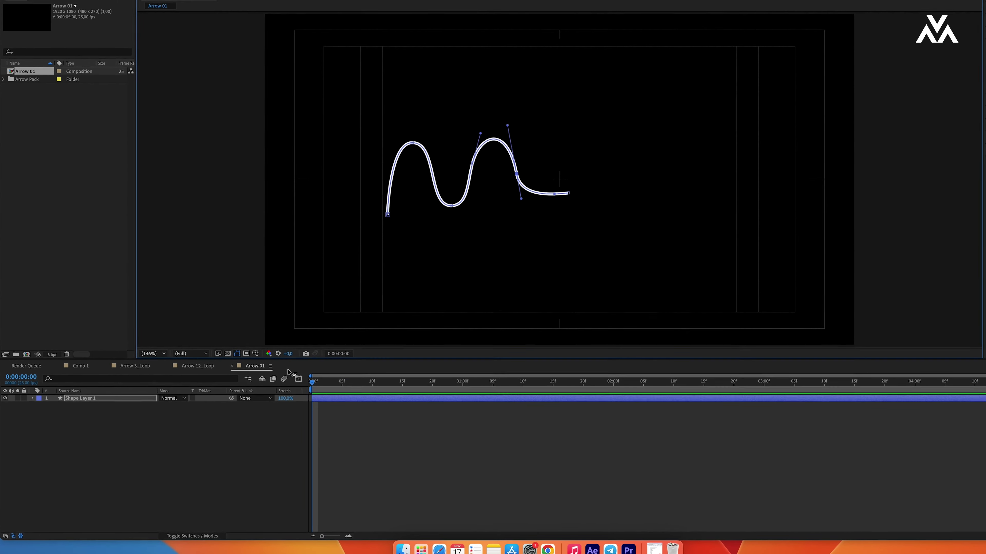
Step: Add Trim Paths to the shape layer and keyframe its End at 100% on frame 15
{"action": "left_click_drag", "start_coordinate": [356, 374], "coordinate": [460, 384]}
{"action": "left_click", "coordinate": [38, 392]}
{"action": "left_click", "coordinate": [248, 400]}
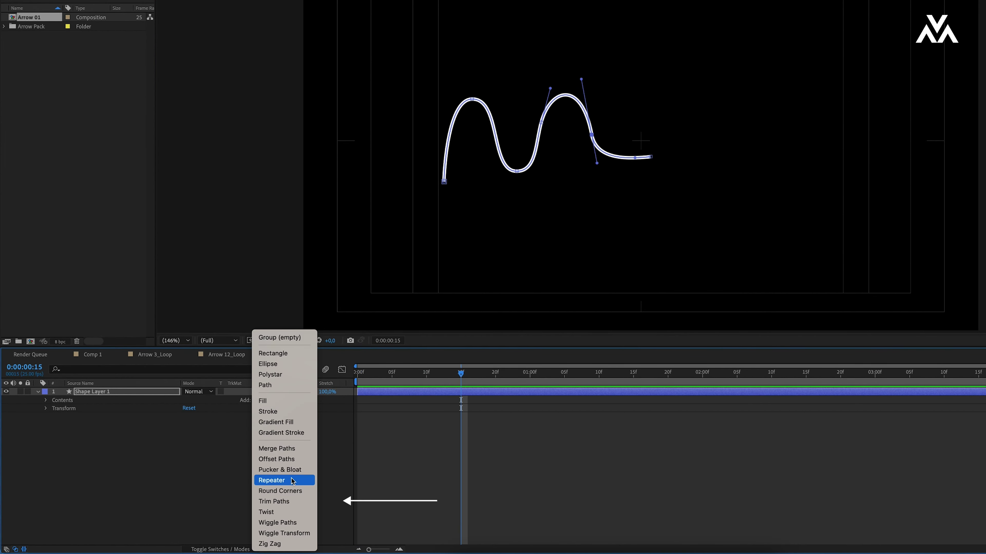
{"action": "left_click", "coordinate": [291, 502]}
{"action": "left_click", "coordinate": [62, 425]}
{"action": "left_click", "coordinate": [78, 441]}
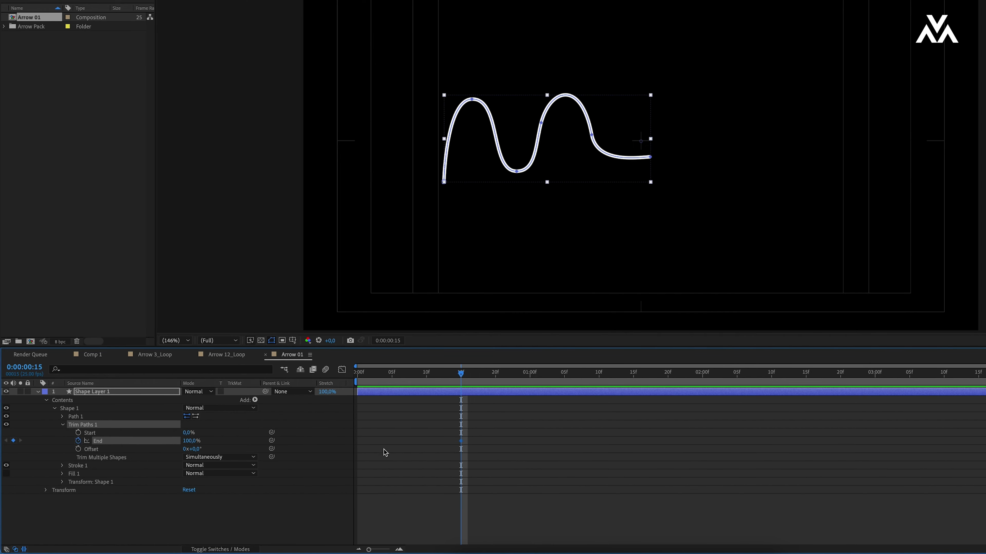
Step: Set the Trim Paths End to 0% at the first frame and preview the line drawing on
{"action": "key", "text": "Home"}
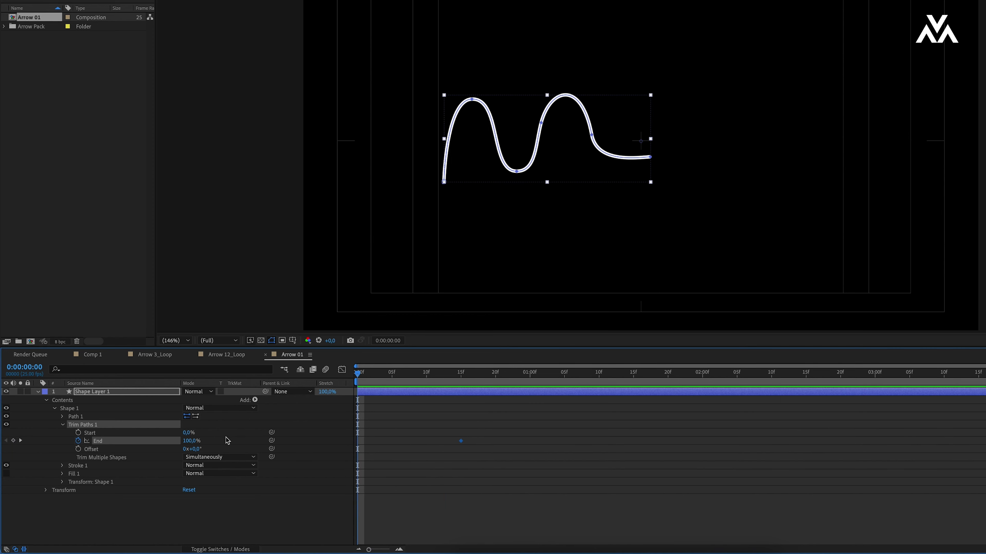
{"action": "type", "text": "0"}
{"action": "key", "text": "Return"}
{"action": "key", "text": "space"}
Step: Apply Easy Ease to the End keyframes, reshape their speed graph to peak early, and preview the motion
{"action": "left_click", "coordinate": [461, 375]}
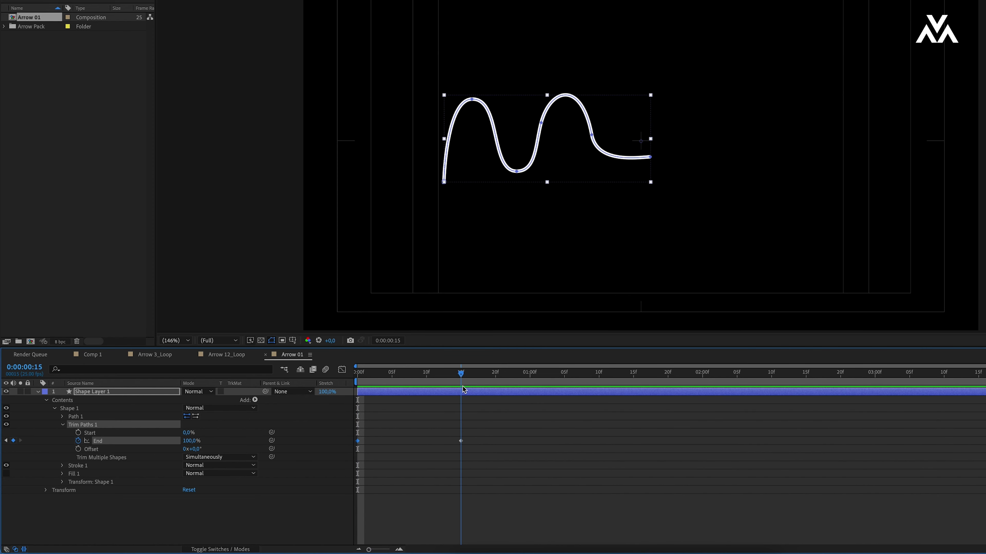
{"action": "left_click_drag", "start_coordinate": [484, 430], "coordinate": [351, 461]}
{"action": "key", "text": "F9"}
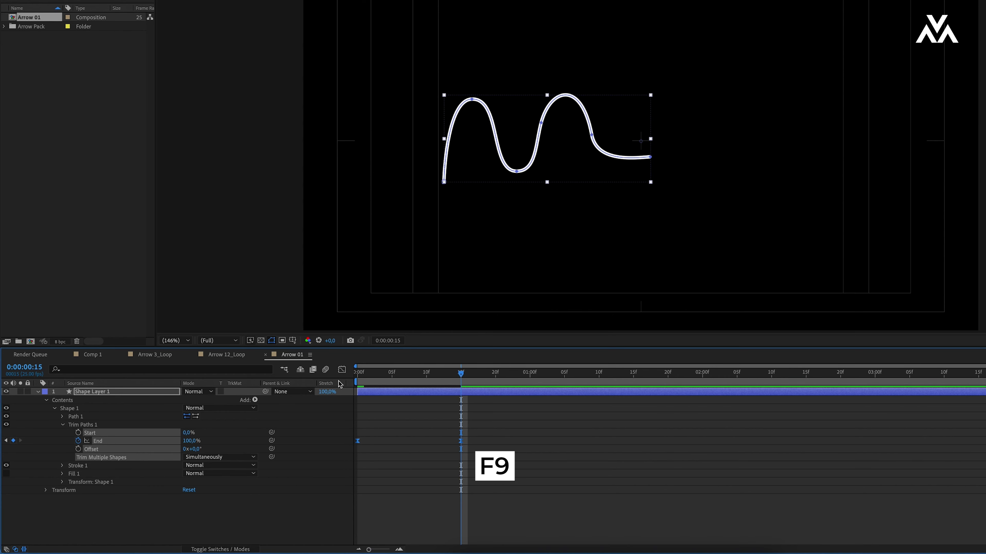
{"action": "left_click", "coordinate": [341, 369]}
{"action": "left_click_drag", "start_coordinate": [520, 469], "coordinate": [357, 530]}
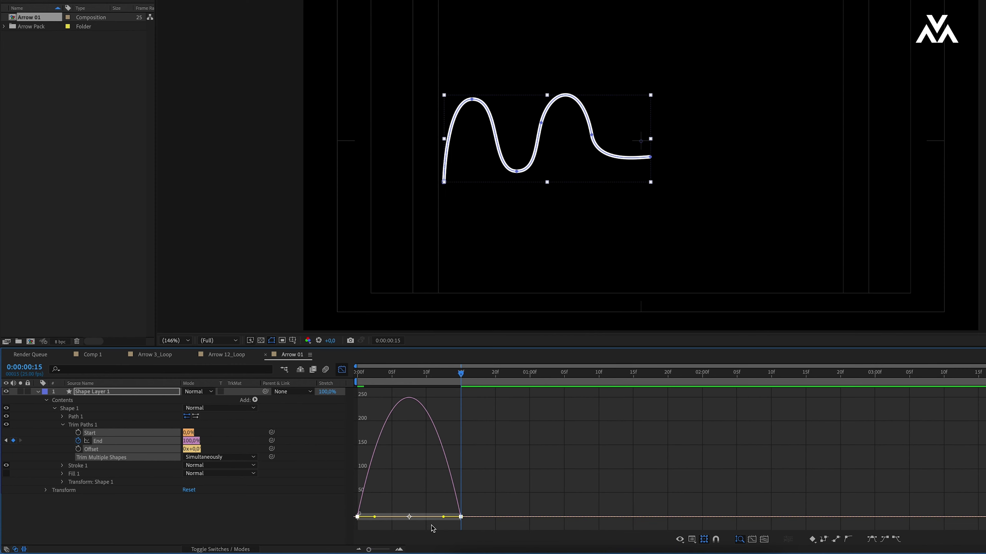
{"action": "left_click_drag", "start_coordinate": [442, 518], "coordinate": [415, 518]}
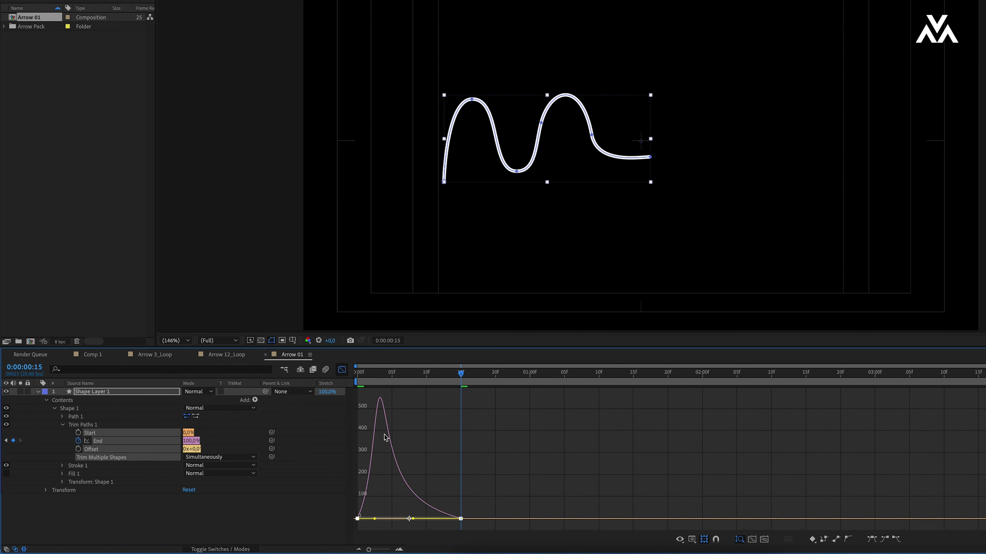
{"action": "key", "text": "Home"}
{"action": "key", "text": "space"}
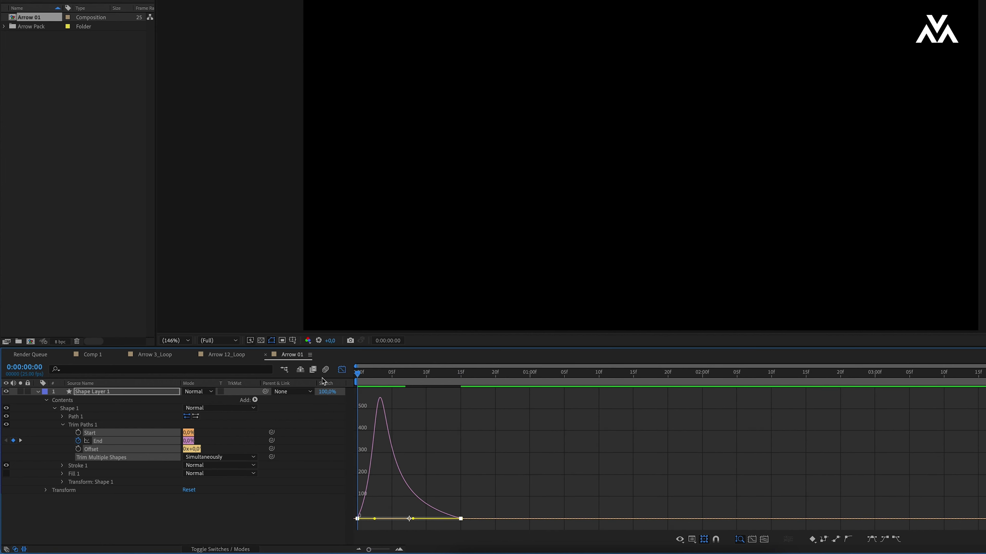
{"action": "key", "text": "space"}
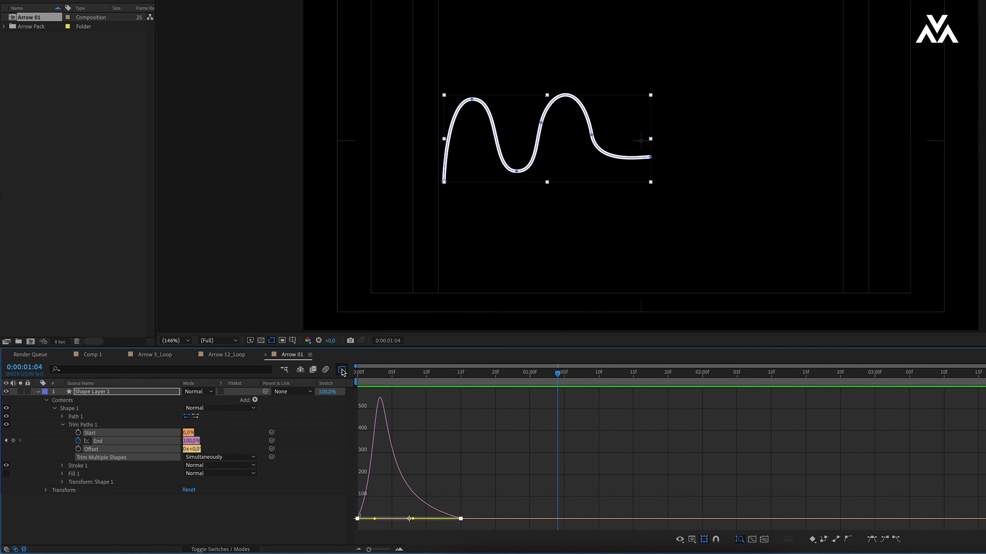
Step: Animate the Trim Paths Start from 0% at the first frame to 19% at frame 15
{"action": "left_click", "coordinate": [341, 369]}
{"action": "left_click_drag", "start_coordinate": [470, 372], "coordinate": [461, 373]}
{"action": "left_click", "coordinate": [516, 438]}
{"action": "left_click", "coordinate": [78, 432]}
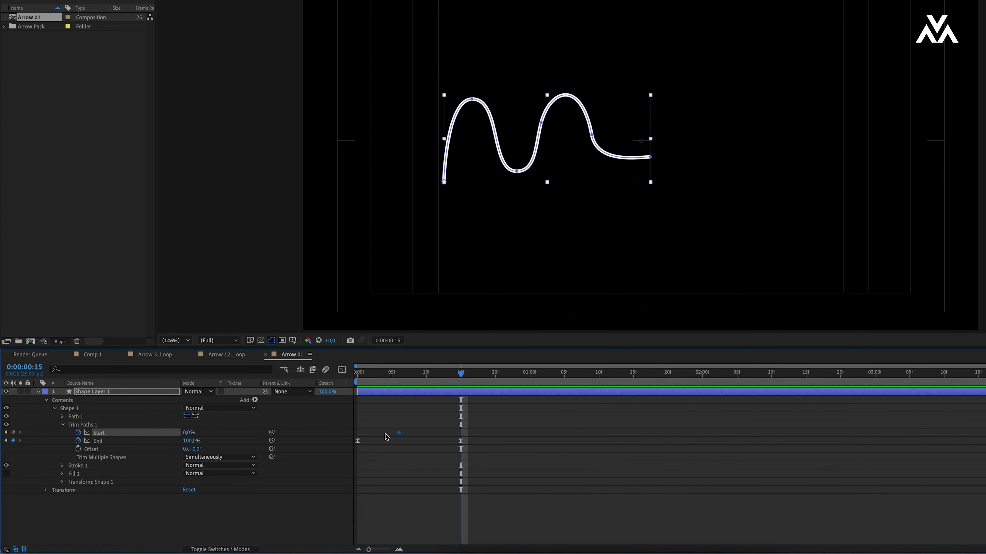
{"action": "left_click_drag", "start_coordinate": [187, 433], "coordinate": [196, 432]}
Step: Ease the Start keyframes with a speed graph that peaks late, and preview the animation
{"action": "left_click_drag", "start_coordinate": [508, 424], "coordinate": [344, 435]}
{"action": "left_click", "coordinate": [342, 369]}
{"action": "left_click_drag", "start_coordinate": [513, 472], "coordinate": [409, 520]}
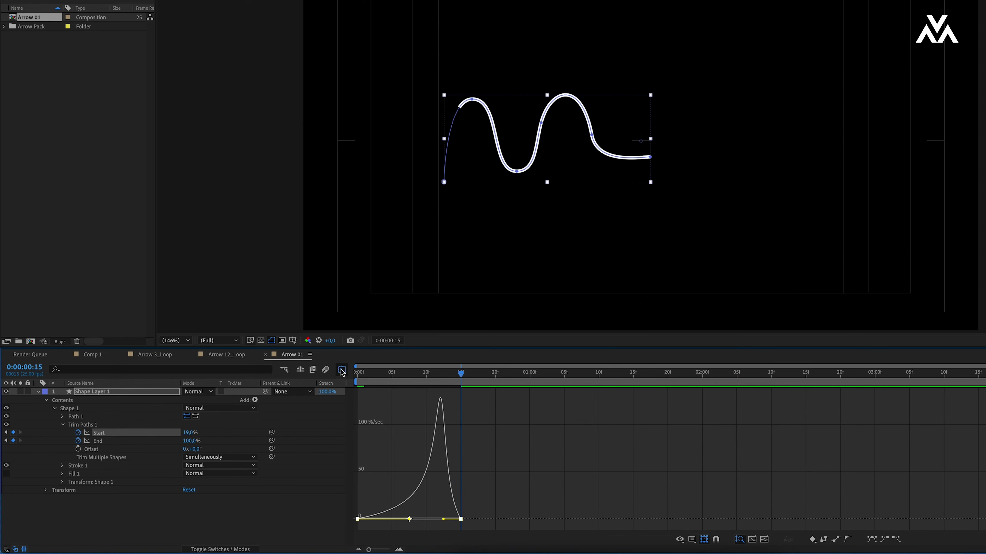
{"action": "left_click", "coordinate": [341, 369]}
{"action": "key", "text": "Home"}
{"action": "key", "text": "space"}
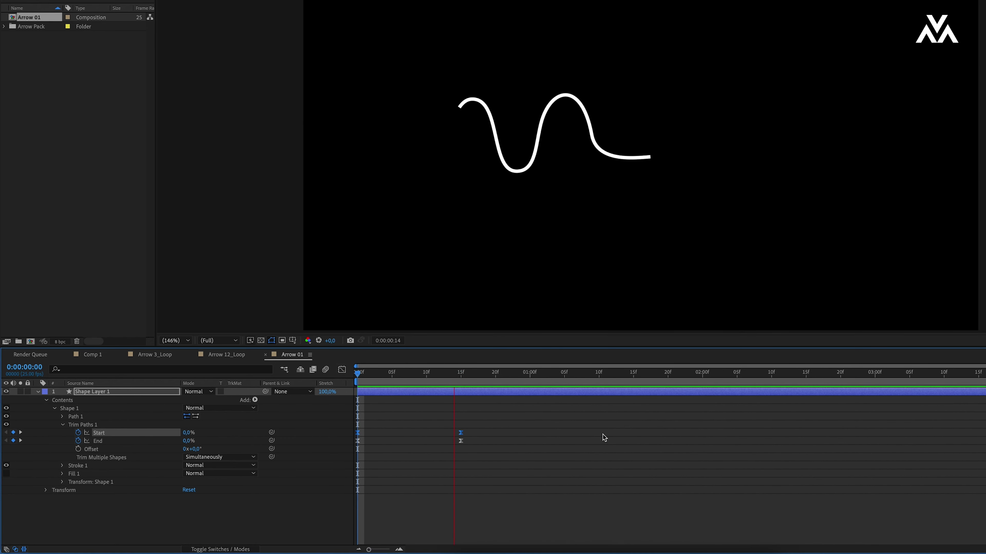
{"action": "key", "text": "space"}
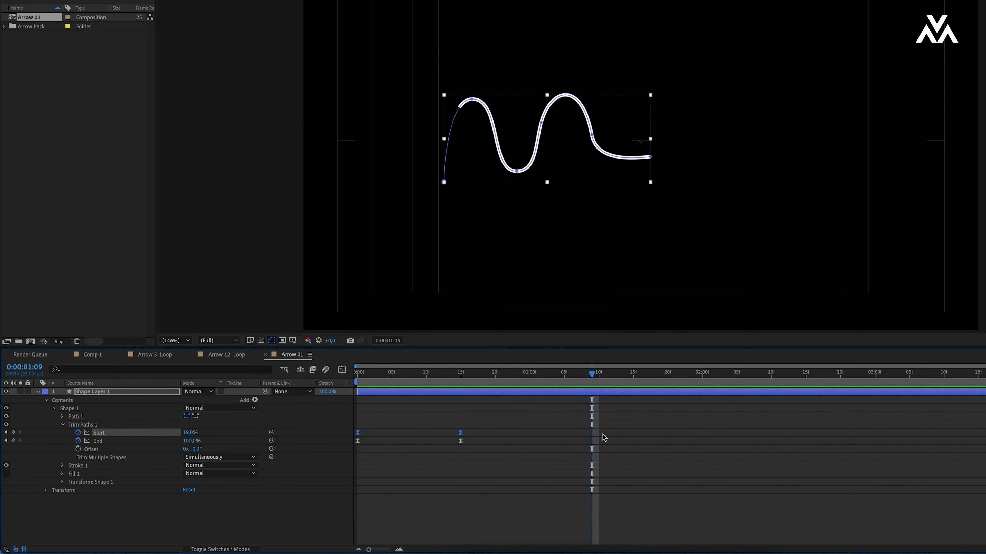
Step: Taper the path's stroke with a Start Length of 100%
{"action": "left_click", "coordinate": [63, 465]}
{"action": "scroll", "coordinate": [118, 513], "scroll_direction": "down", "scroll_amount": 2}
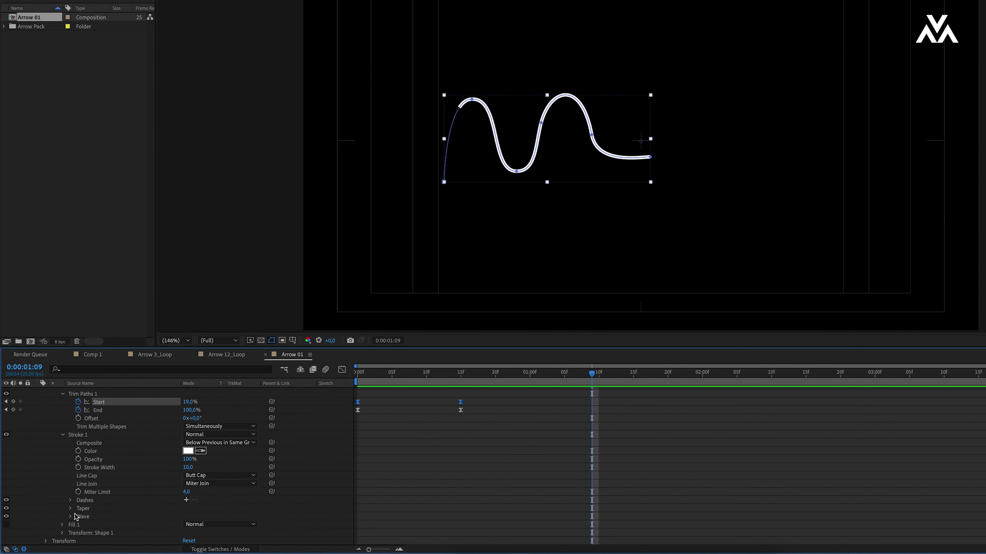
{"action": "scroll", "coordinate": [158, 502], "scroll_direction": "down", "scroll_amount": 4}
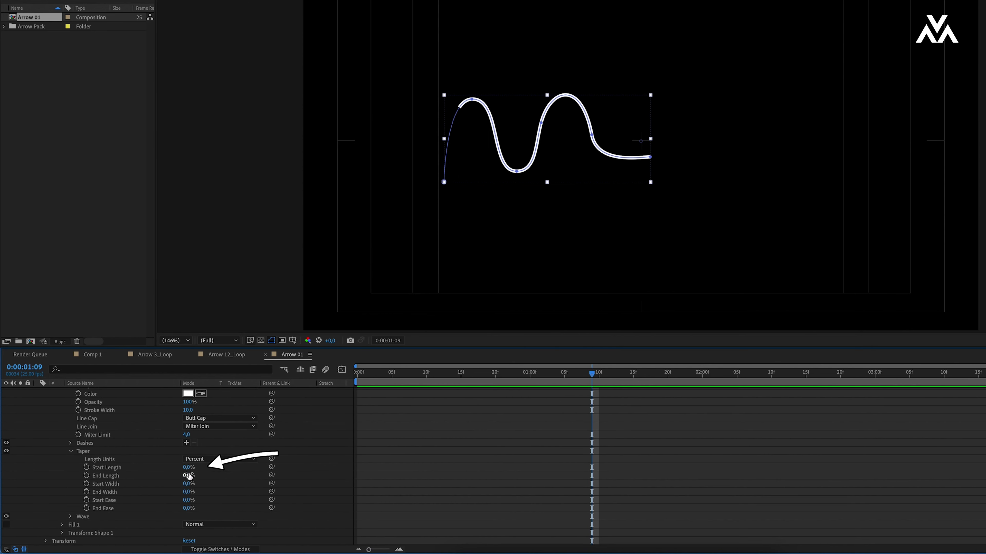
{"action": "left_click_drag", "start_coordinate": [188, 468], "coordinate": [392, 477]}
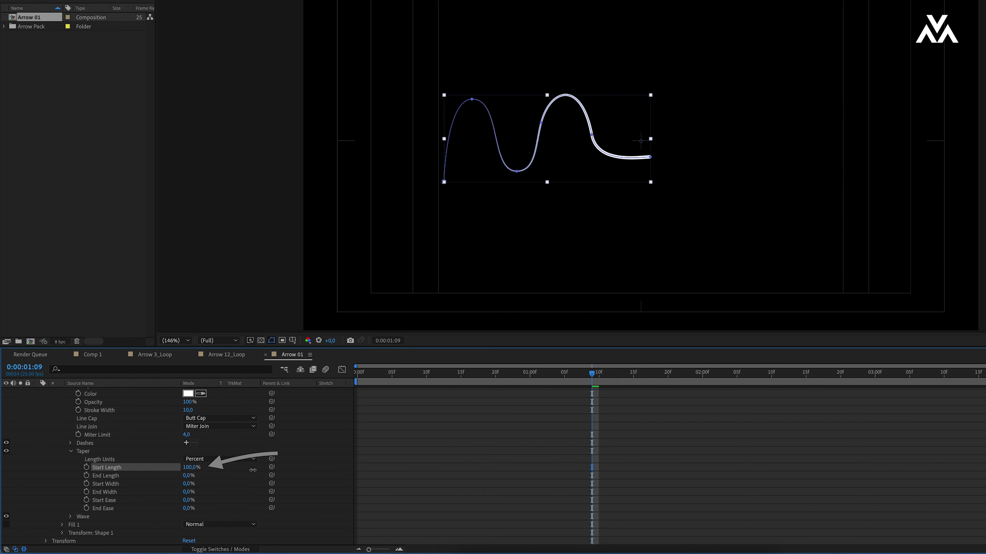
Step: Set the stroke width to 20 and preview the tapered line from the first frame
{"action": "left_click", "coordinate": [392, 477]}
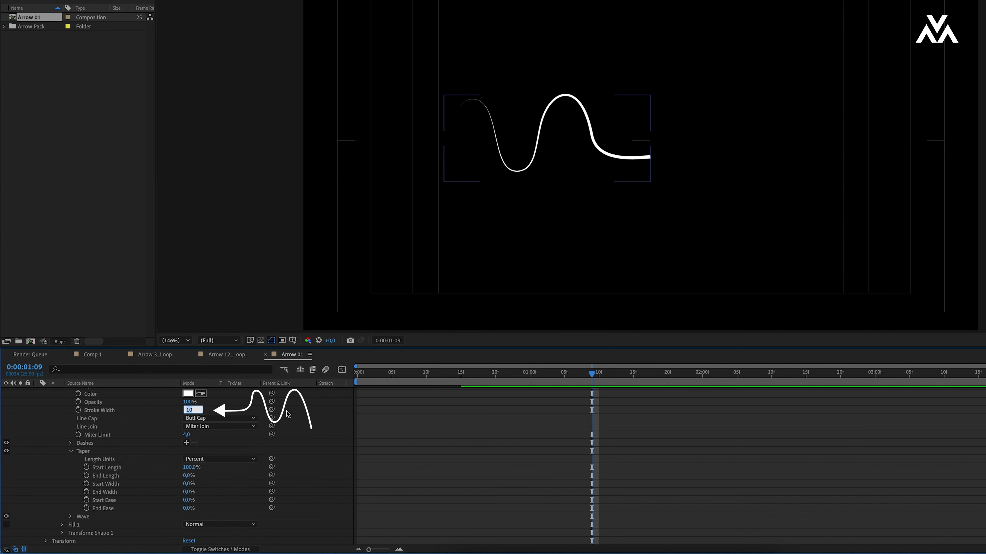
{"action": "key", "text": "Return"}
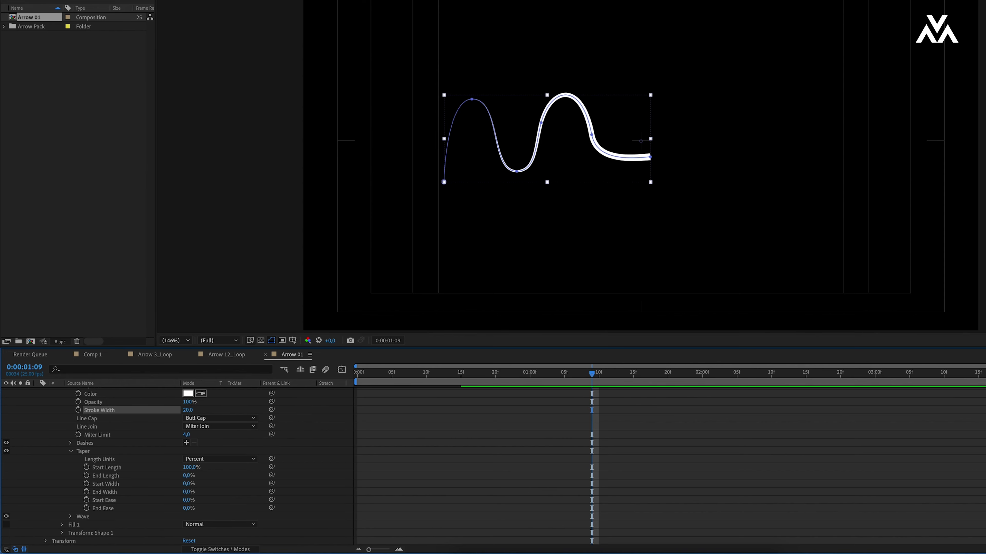
{"action": "key", "text": "Home"}
{"action": "left_click", "coordinate": [490, 454]}
{"action": "key", "text": "space"}
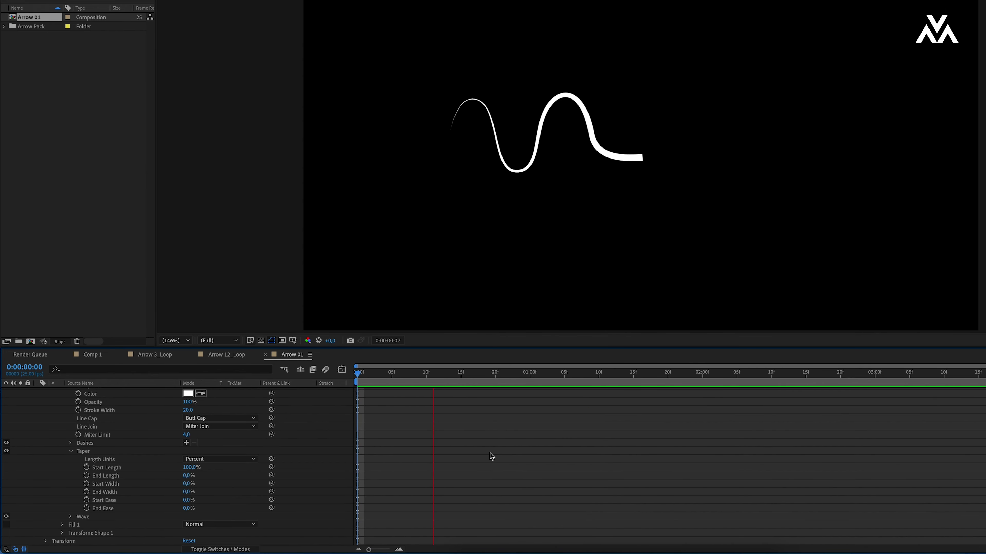
Step: Select the Path property of Path 1 and create a null that follows it with Trace Path from Create Nulls From Paths
{"action": "scroll", "coordinate": [112, 462], "scroll_direction": "up", "scroll_amount": 3}
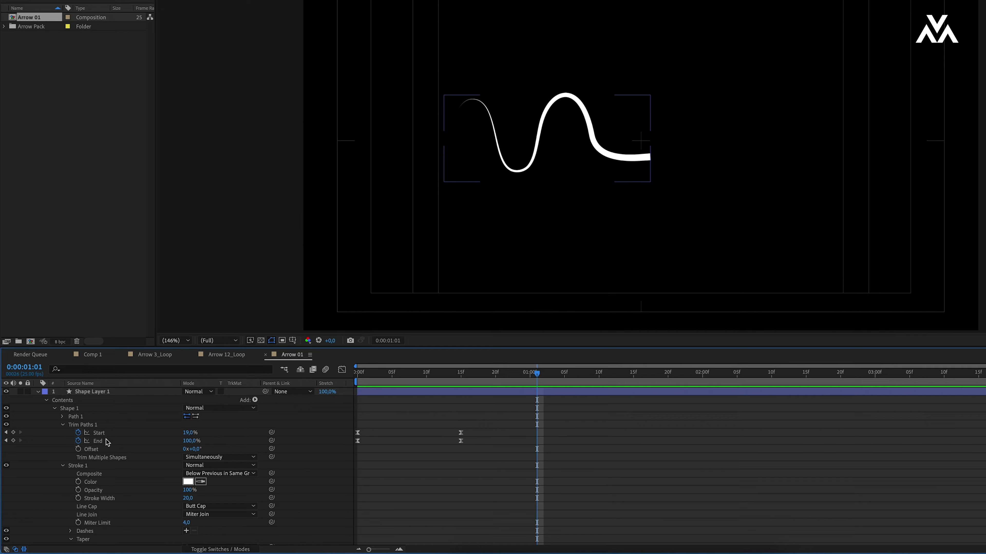
{"action": "left_click", "coordinate": [62, 426]}
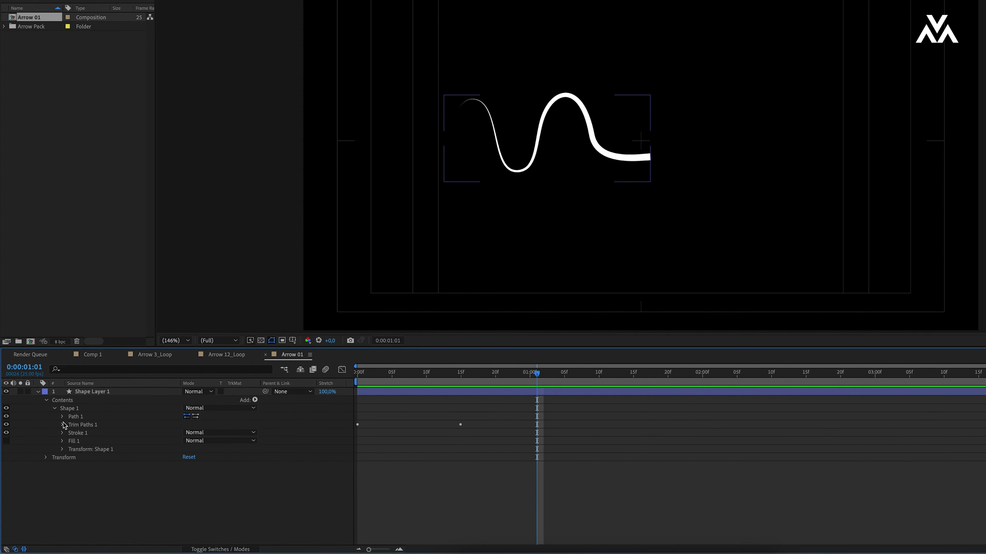
{"action": "left_click", "coordinate": [62, 418]}
{"action": "left_click", "coordinate": [87, 425]}
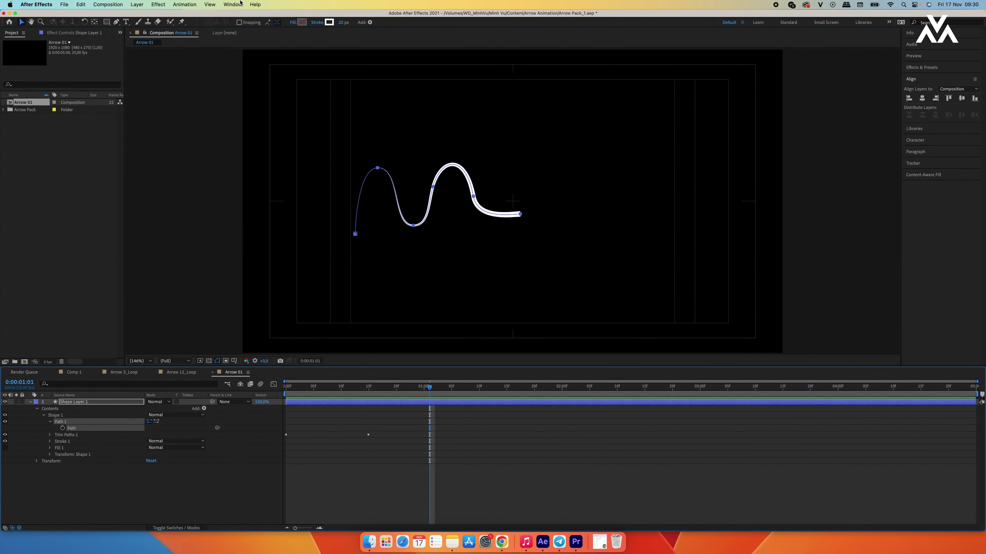
{"action": "left_click", "coordinate": [240, 4]}
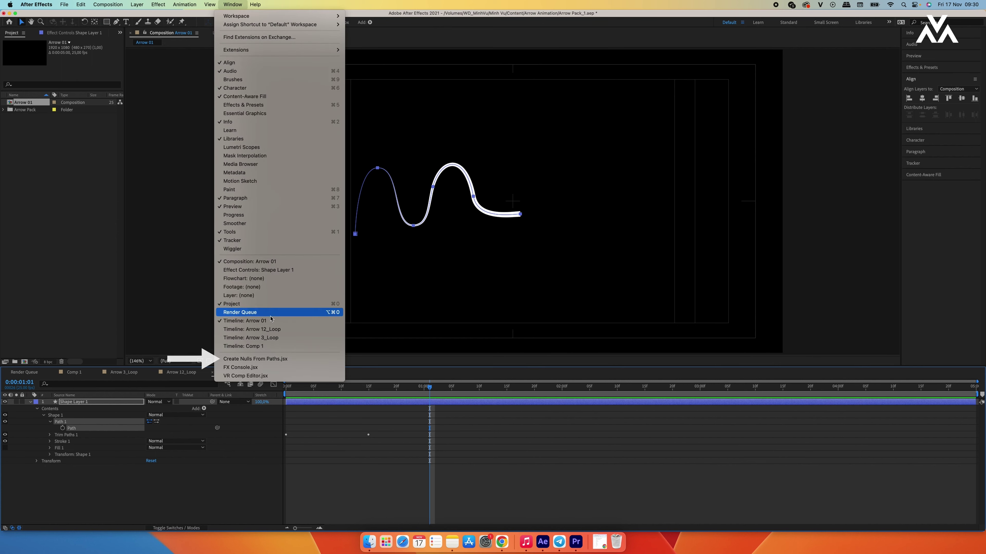
{"action": "left_click", "coordinate": [286, 360]}
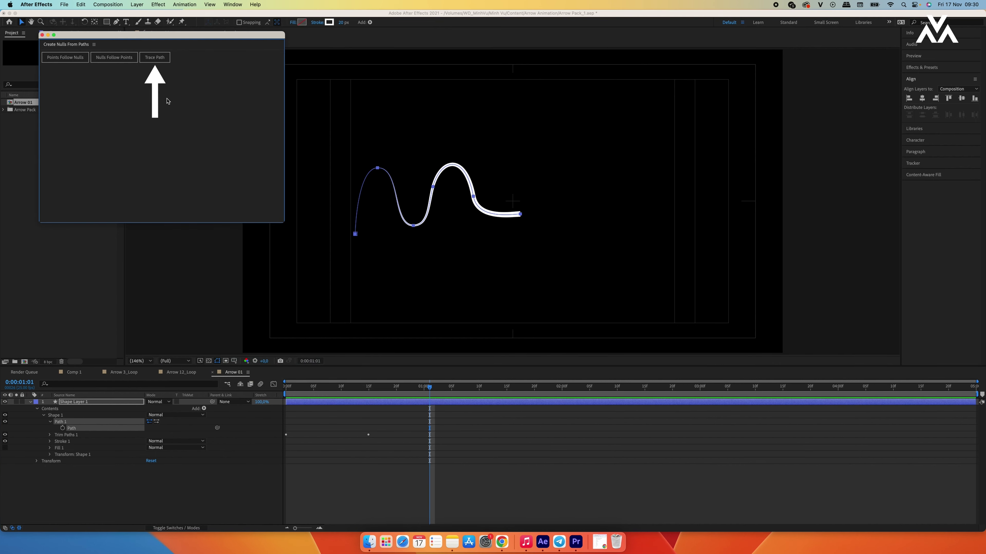
{"action": "left_click", "coordinate": [156, 58]}
{"action": "left_click", "coordinate": [42, 34]}
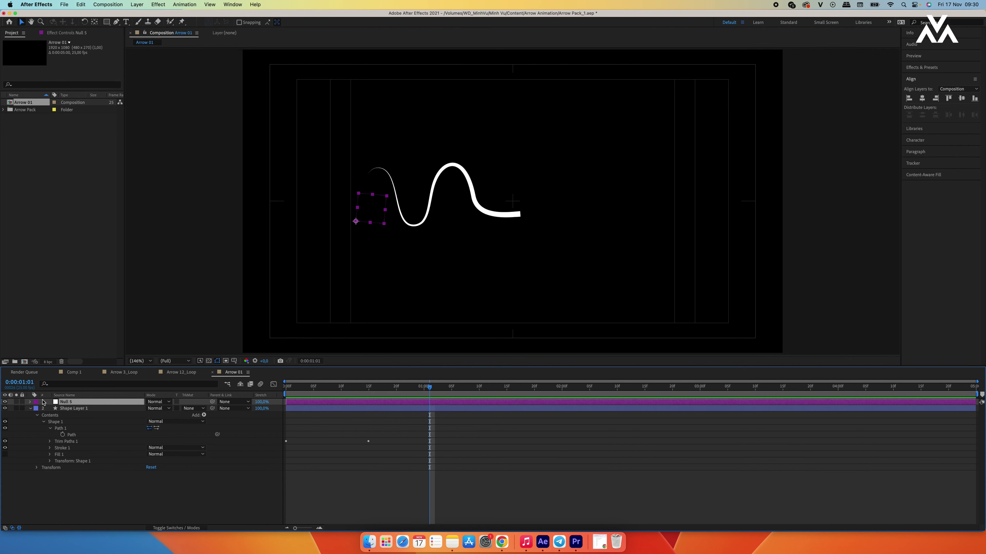
Step: Turn off Loop in the null's Trace Path effect and remove its Progress keyframes
{"action": "key", "text": "u"}
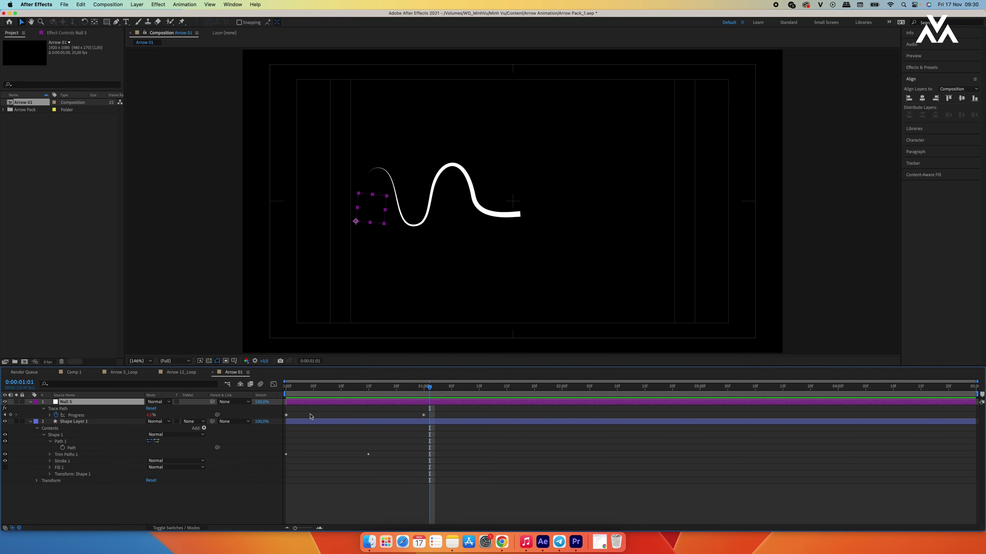
{"action": "left_click", "coordinate": [81, 34]}
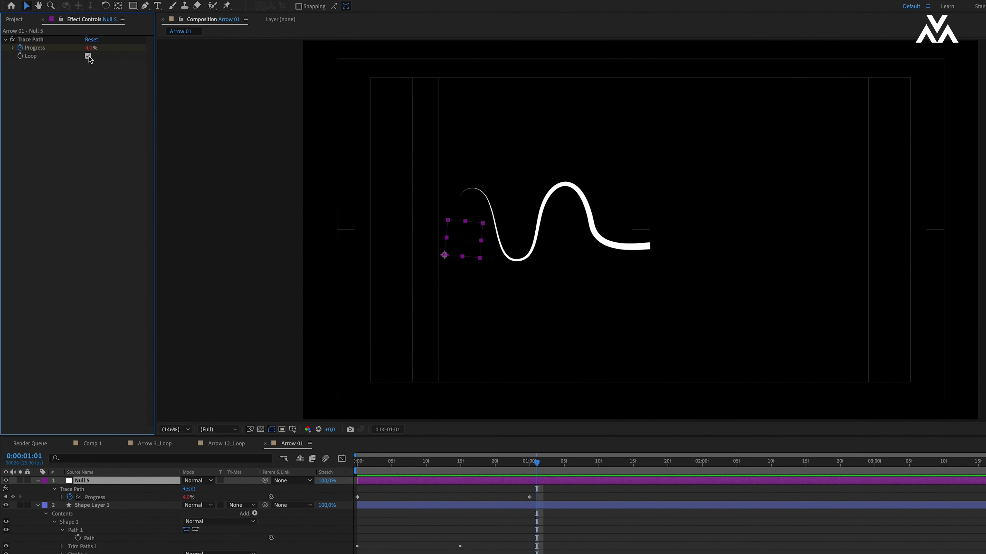
{"action": "left_click", "coordinate": [20, 49]}
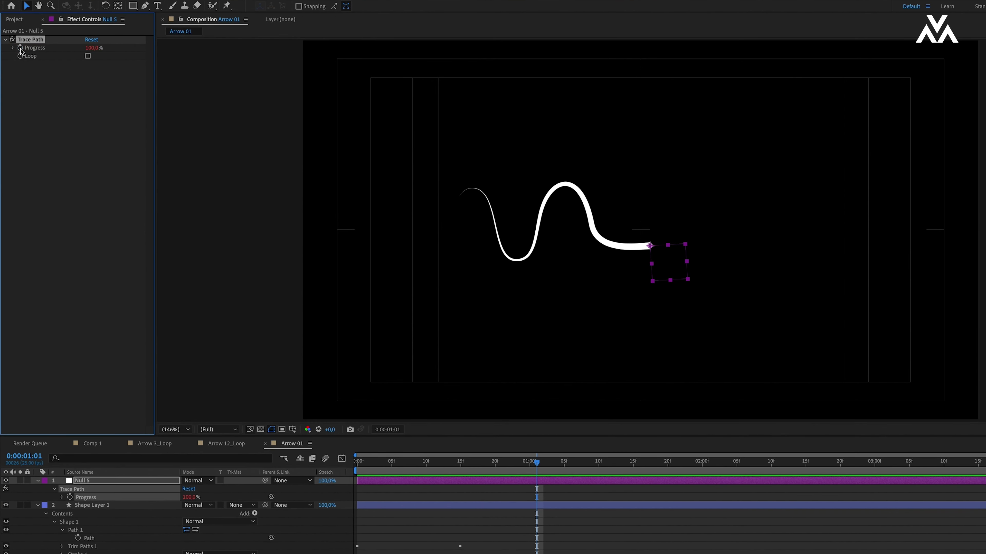
Step: Link the null's Trace Path Progress to the End value of Trim Paths 1 on Shape Layer 1
{"action": "left_click", "coordinate": [455, 464]}
{"action": "left_click_drag", "start_coordinate": [455, 468], "coordinate": [461, 466]}
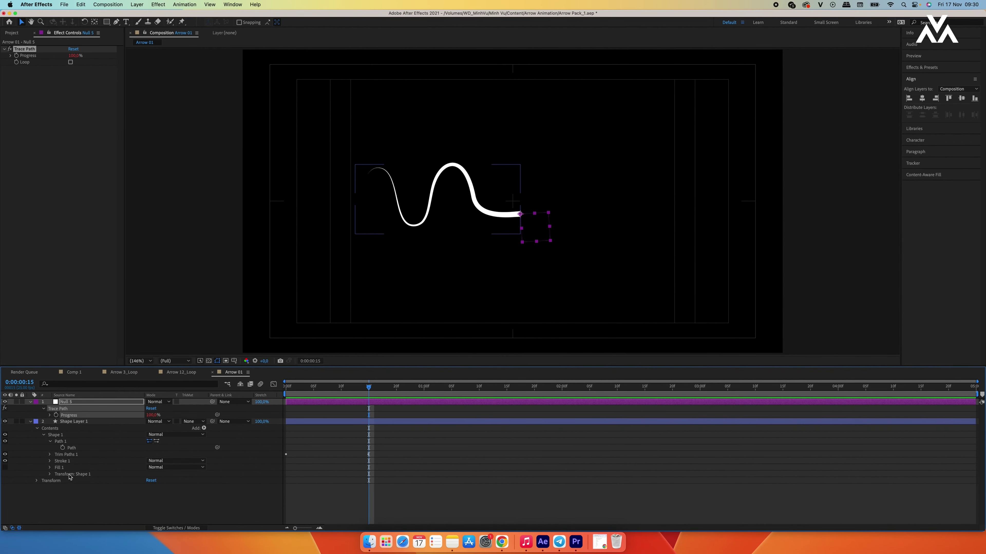
{"action": "left_click", "coordinate": [50, 456]}
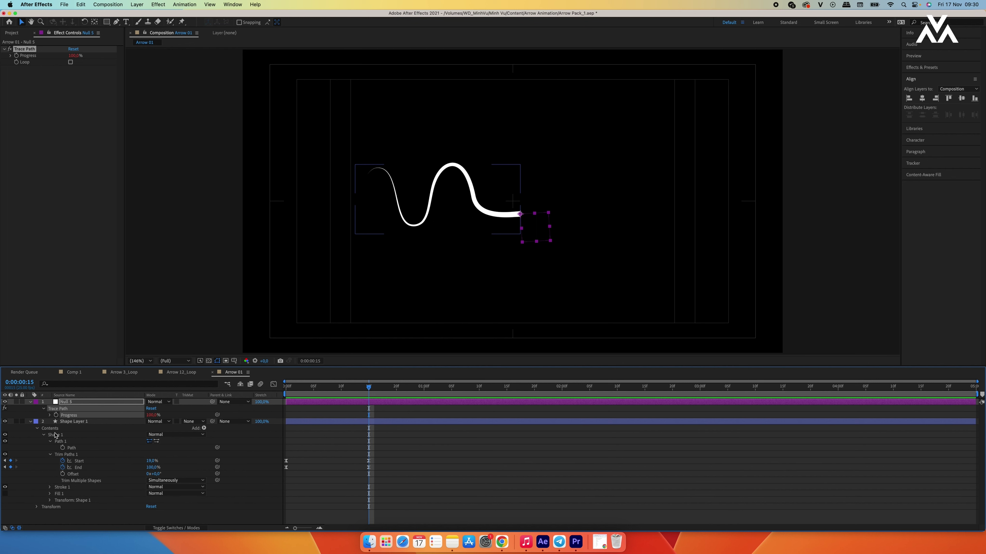
{"action": "left_click", "coordinate": [196, 416]}
{"action": "left_click_drag", "start_coordinate": [217, 416], "coordinate": [72, 470]}
{"action": "left_click", "coordinate": [50, 416]}
{"action": "left_click", "coordinate": [411, 409]}
{"action": "mouse_move", "coordinate": [368, 388]}
{"action": "left_mouse_down"}
{"action": "mouse_move", "coordinate": [310, 404]}
{"action": "mouse_move", "coordinate": [364, 405]}
{"action": "left_mouse_up"}
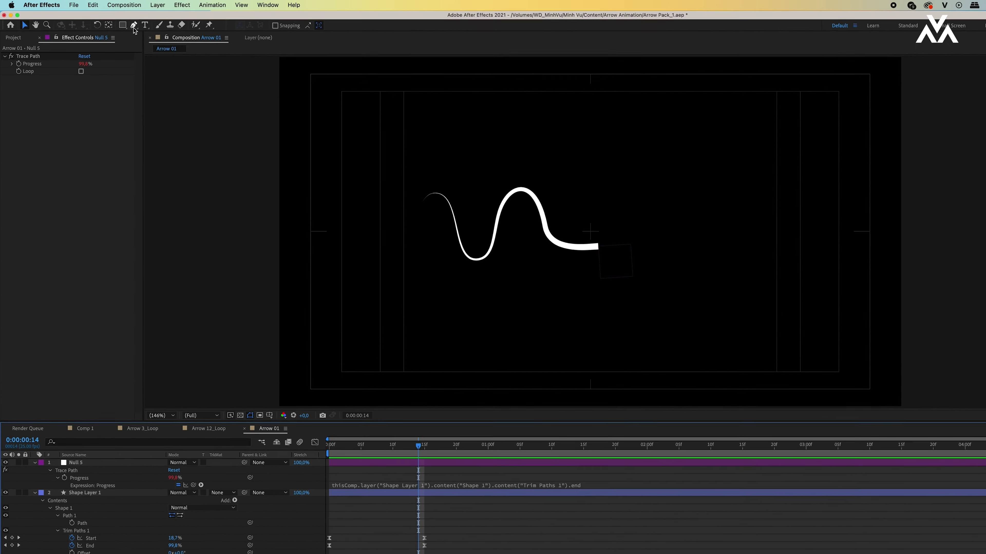
Step: Draw a small triangle above the line's end with the Polygon tool, giving it a solid white fill and no stroke
{"action": "left_click_drag", "start_coordinate": [122, 25], "coordinate": [175, 59]}
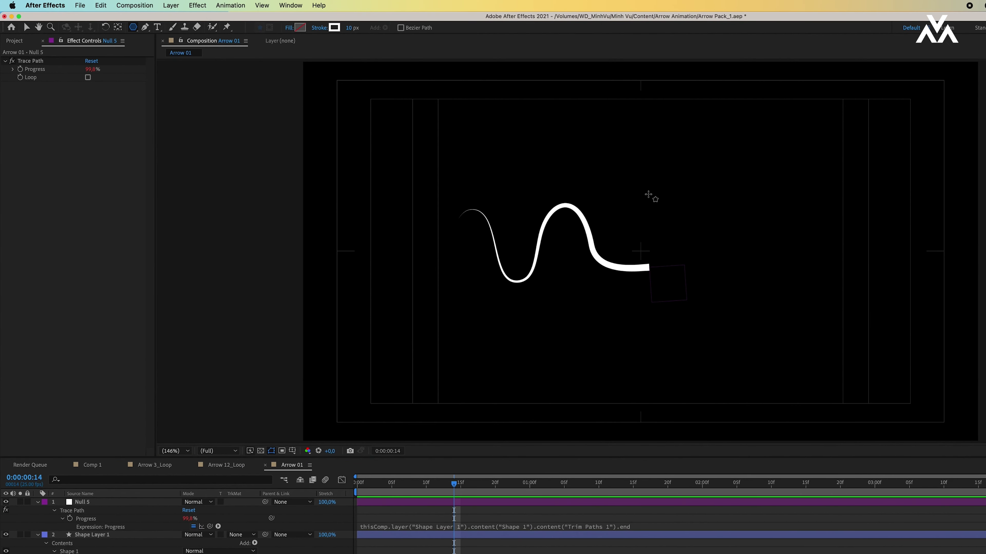
{"action": "left_click_drag", "start_coordinate": [686, 186], "coordinate": [676, 201]}
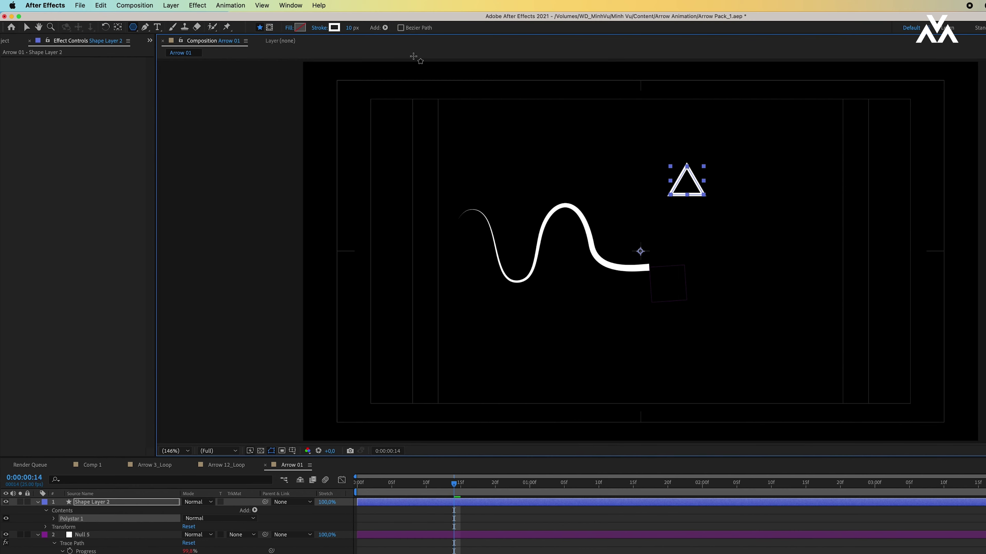
{"action": "left_click", "coordinate": [289, 28]}
{"action": "left_click", "coordinate": [369, 222]}
{"action": "left_click", "coordinate": [435, 277]}
{"action": "left_click", "coordinate": [319, 28]}
{"action": "left_click", "coordinate": [357, 222]}
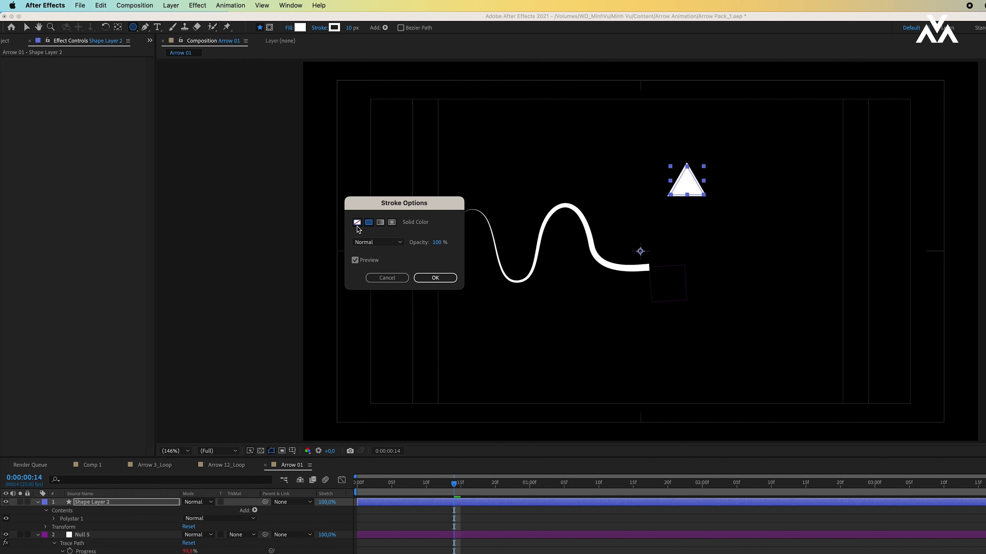
{"action": "left_click", "coordinate": [437, 278]}
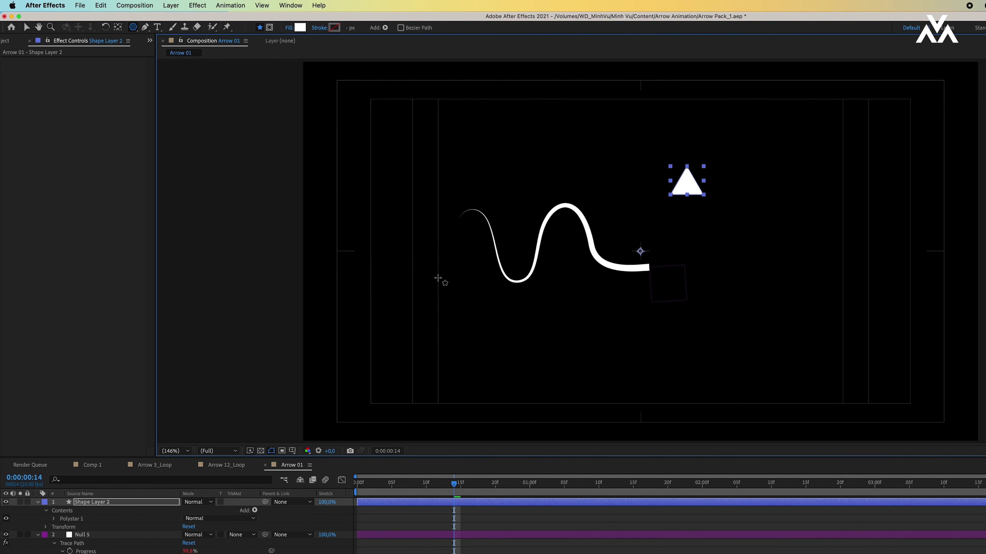
Step: Place the triangle at the end of the wavy line and rotate it to about 78°
{"action": "left_click", "coordinate": [100, 504]}
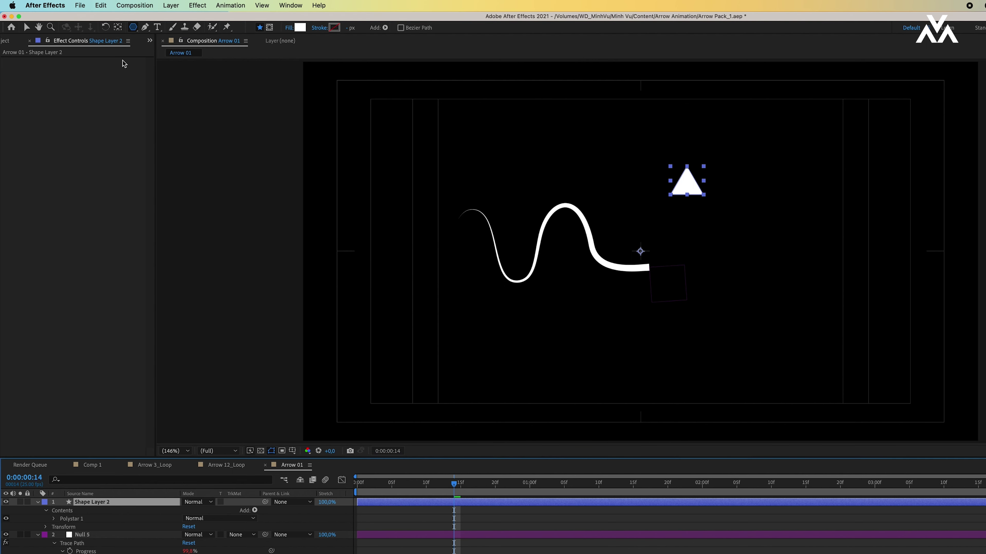
{"action": "key", "text": "v"}
{"action": "left_click_drag", "start_coordinate": [695, 189], "coordinate": [659, 263]}
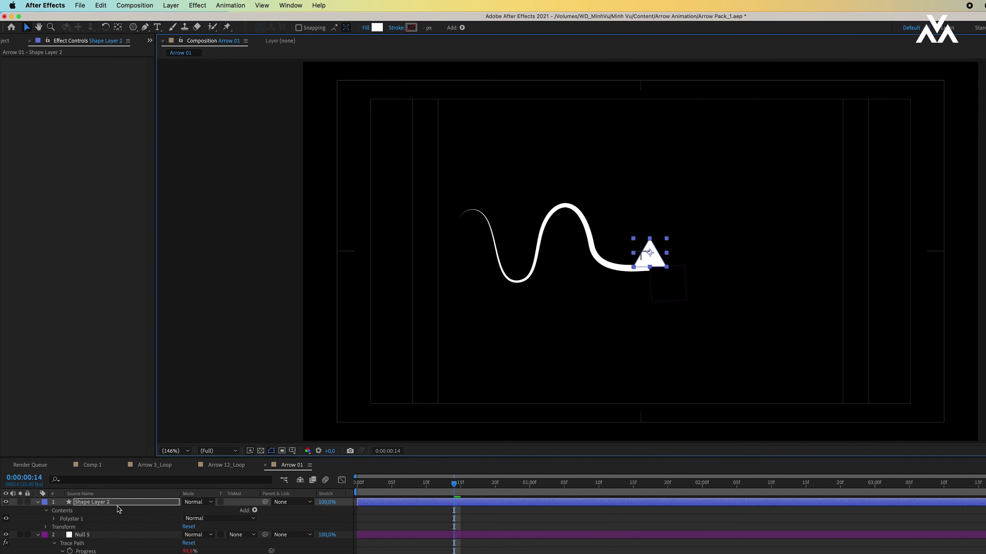
{"action": "key", "text": "r"}
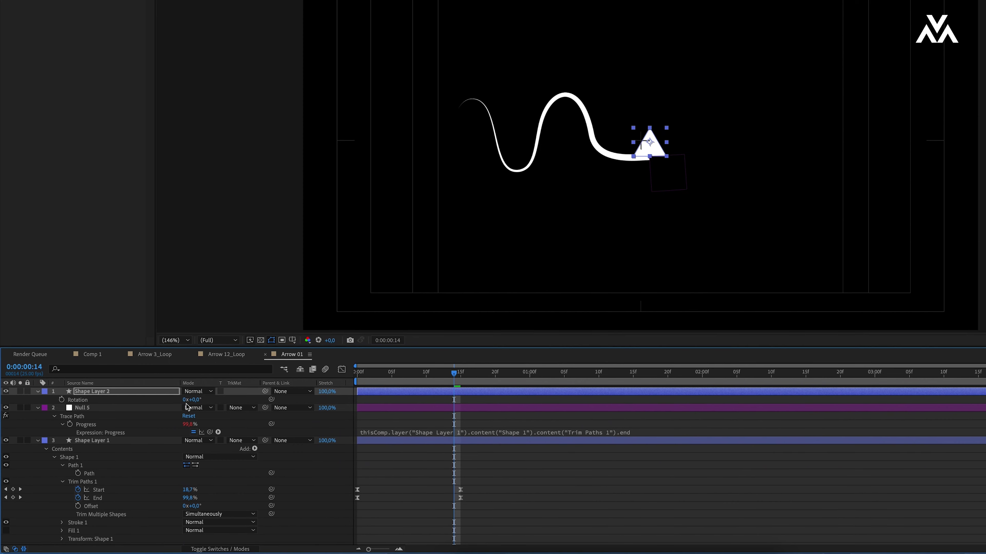
{"action": "left_click_drag", "start_coordinate": [196, 400], "coordinate": [232, 403]}
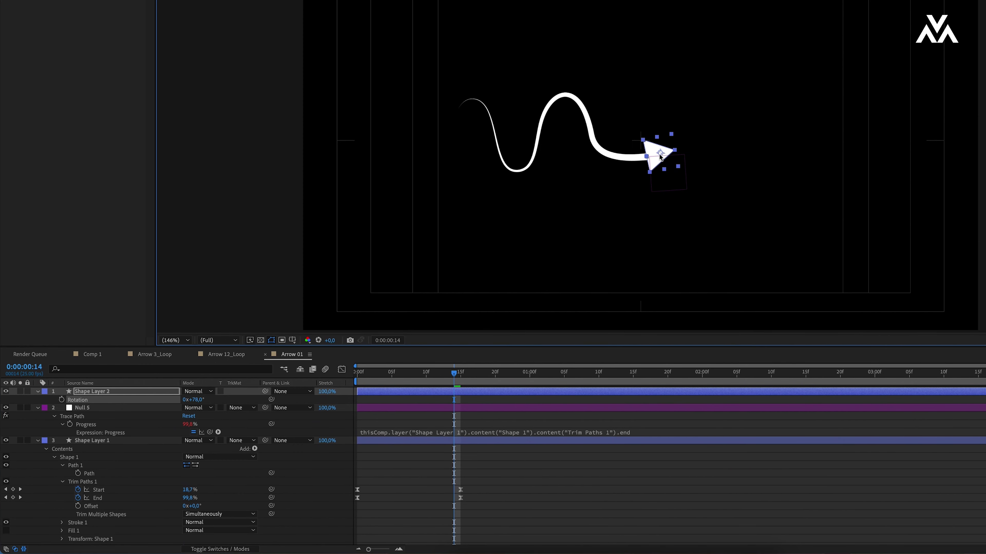
Step: Parent the triangle layer to Null 5 and set its Rotation to 90°
{"action": "key", "text": "Page_Down"}
{"action": "left_click_drag", "start_coordinate": [266, 392], "coordinate": [97, 411]}
{"action": "key", "text": "Page_Down"}
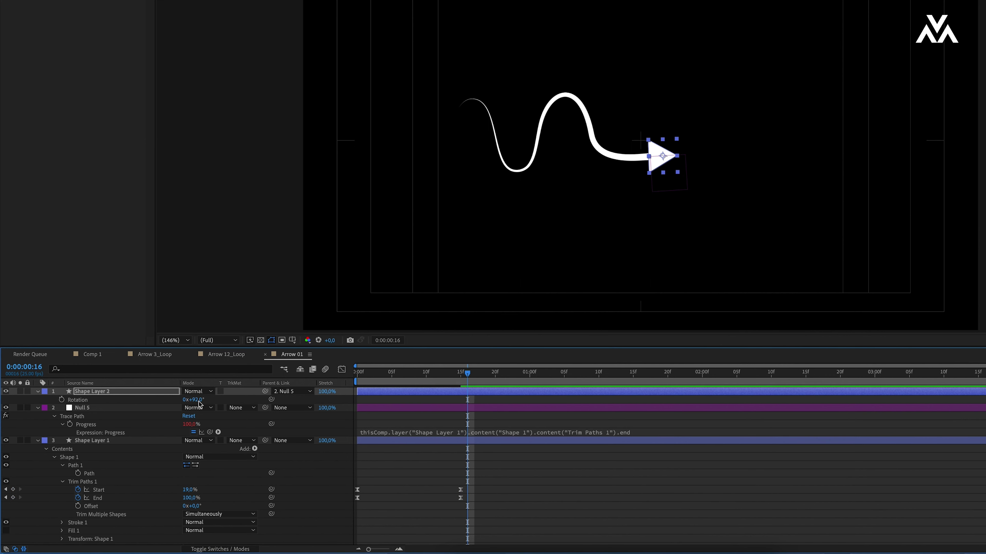
{"action": "key", "text": "Return"}
Step: Preview the arrow animation from the first frame to check that the head follows the line
{"action": "left_click_drag", "start_coordinate": [462, 374], "coordinate": [356, 375]}
{"action": "left_click", "coordinate": [529, 485]}
{"action": "key", "text": "space"}
{"action": "key", "text": "space"}
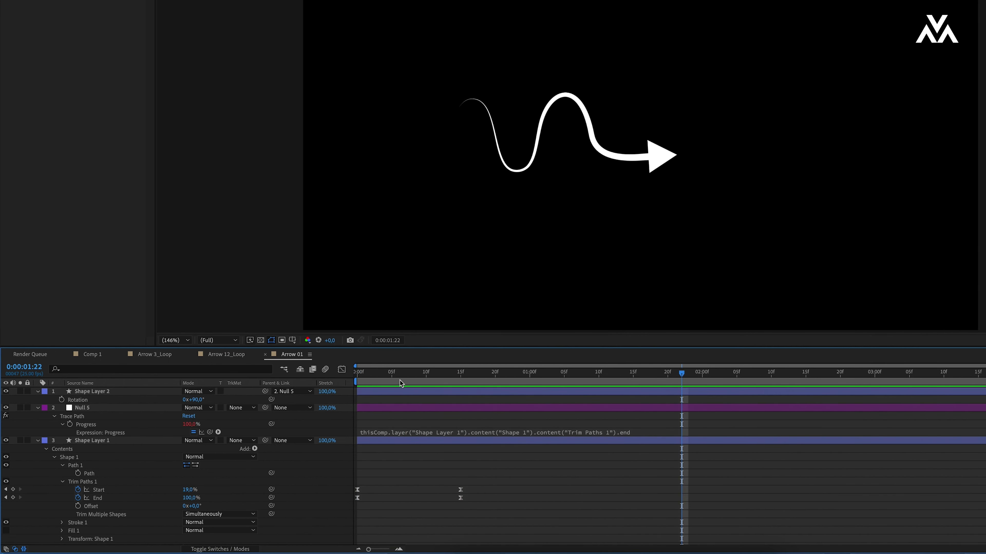
{"action": "key", "text": "space"}
{"action": "key", "text": "space"}
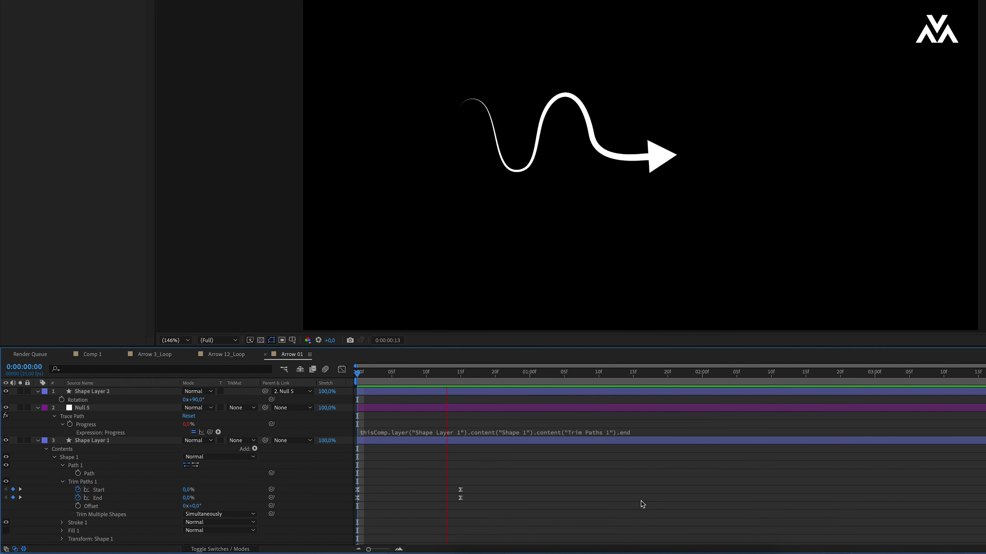
{"action": "key", "text": "space"}
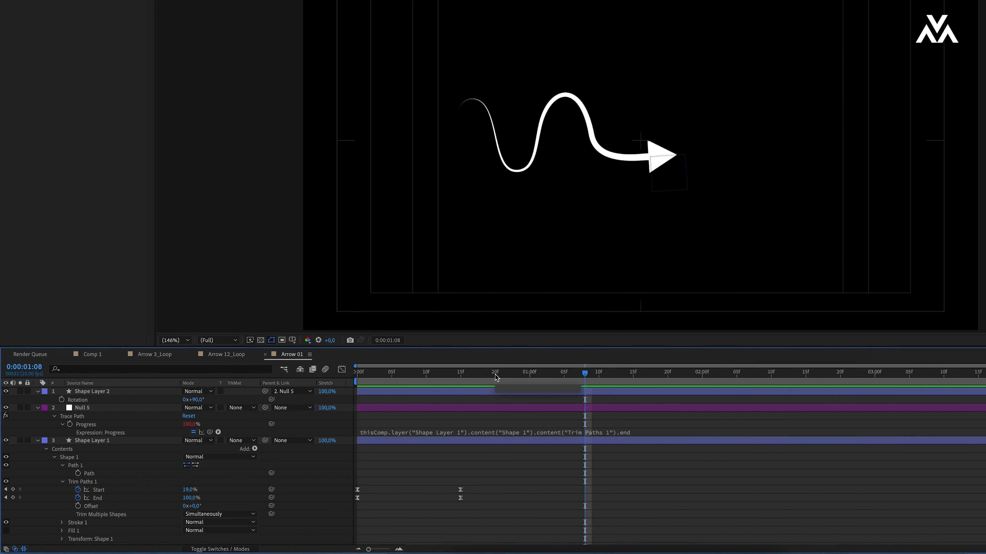
Step: Move the last Trim Paths Start and End keyframes to frame 20 and preview from the first frame
{"action": "left_click_drag", "start_coordinate": [479, 471], "coordinate": [454, 501]}
{"action": "left_click_drag", "start_coordinate": [461, 491], "coordinate": [494, 491]}
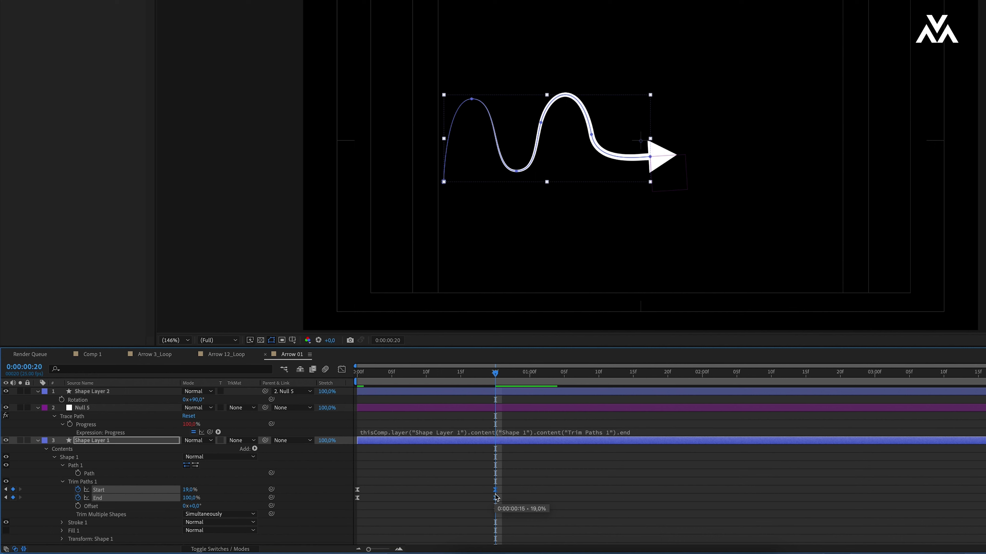
{"action": "left_click_drag", "start_coordinate": [495, 373], "coordinate": [305, 401]}
{"action": "key", "text": "Home"}
{"action": "key", "text": "space"}
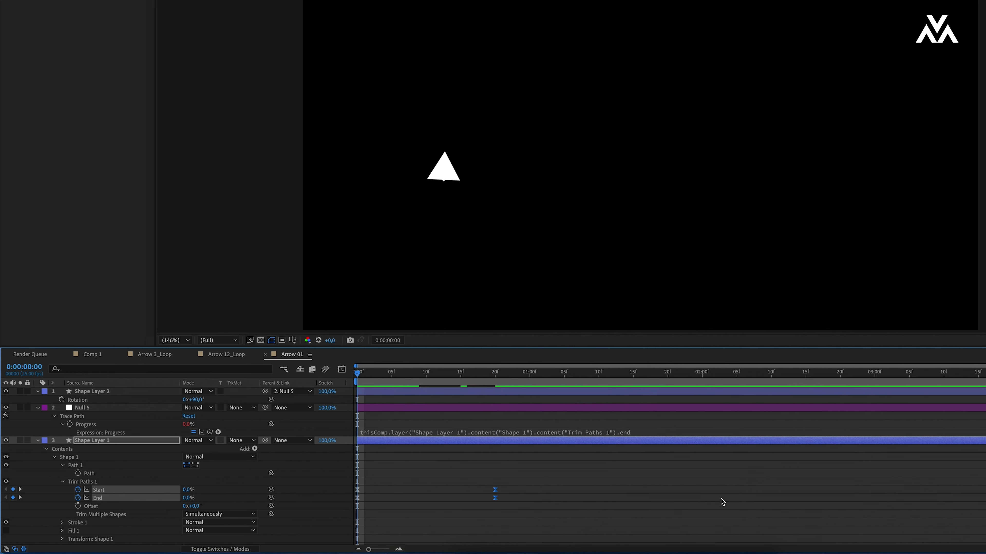
Step: Add Trim Paths Start and End keyframes at 0:00:01:00 with the current values, and collapse Shape Layer 2's Rotation property
{"action": "left_click", "coordinate": [530, 378]}
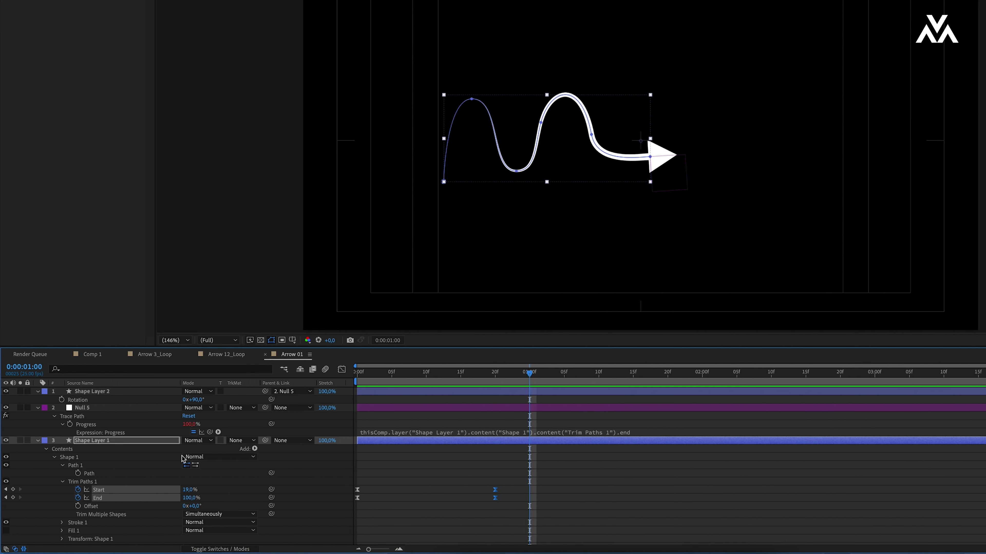
{"action": "left_click", "coordinate": [12, 491]}
{"action": "left_click", "coordinate": [630, 475]}
{"action": "scroll", "coordinate": [664, 483], "scroll_direction": "down", "scroll_amount": 1}
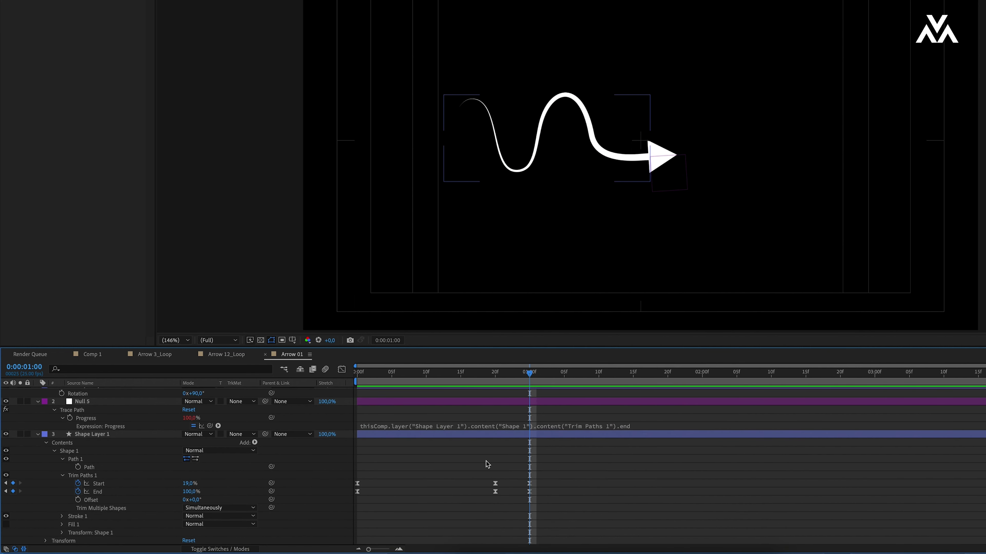
{"action": "scroll", "coordinate": [214, 423], "scroll_direction": "up", "scroll_amount": 1}
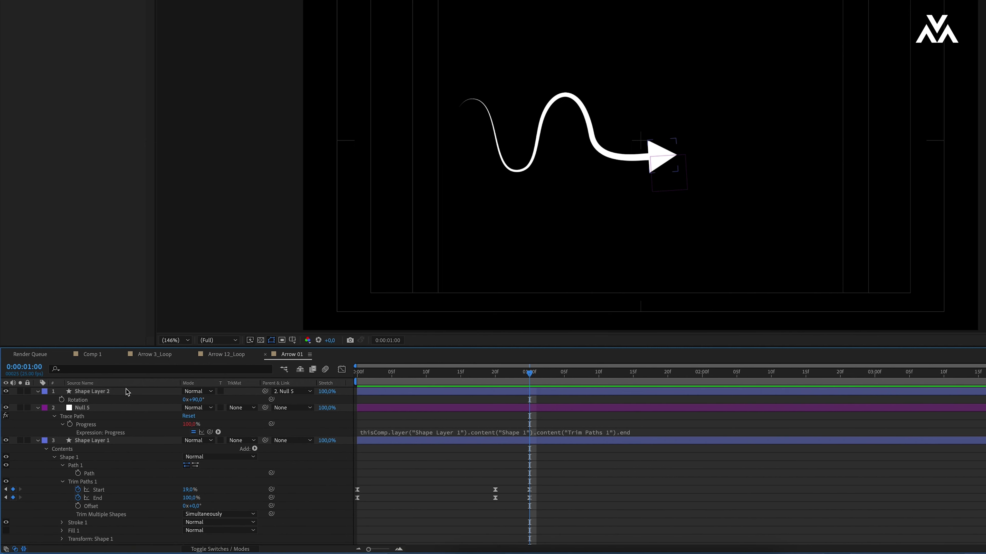
{"action": "left_click", "coordinate": [119, 393]}
{"action": "key", "text": "r"}
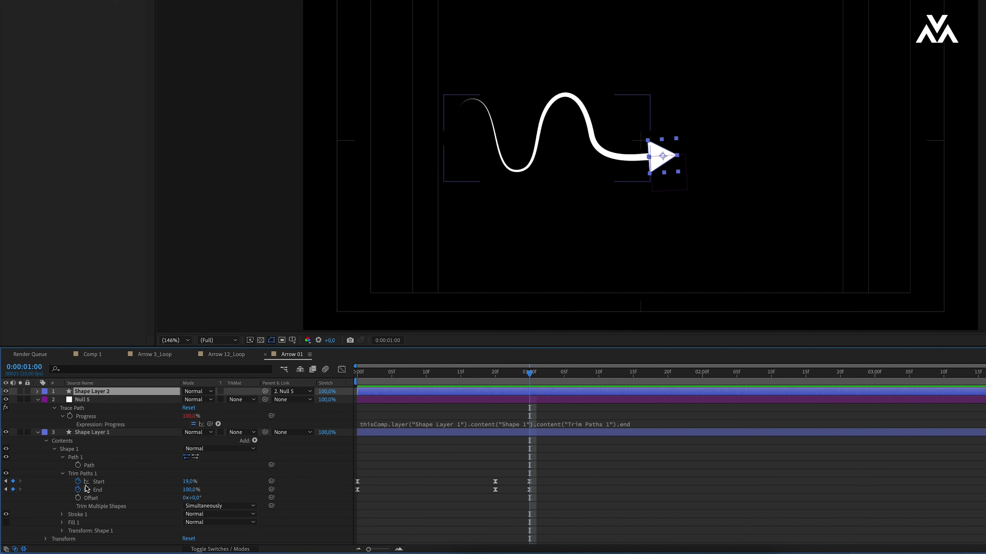
Step: Add the expression loopOut("cycle") to the Start property of Trim Paths 1
{"action": "left_click", "coordinate": [78, 481], "text": "alt"}
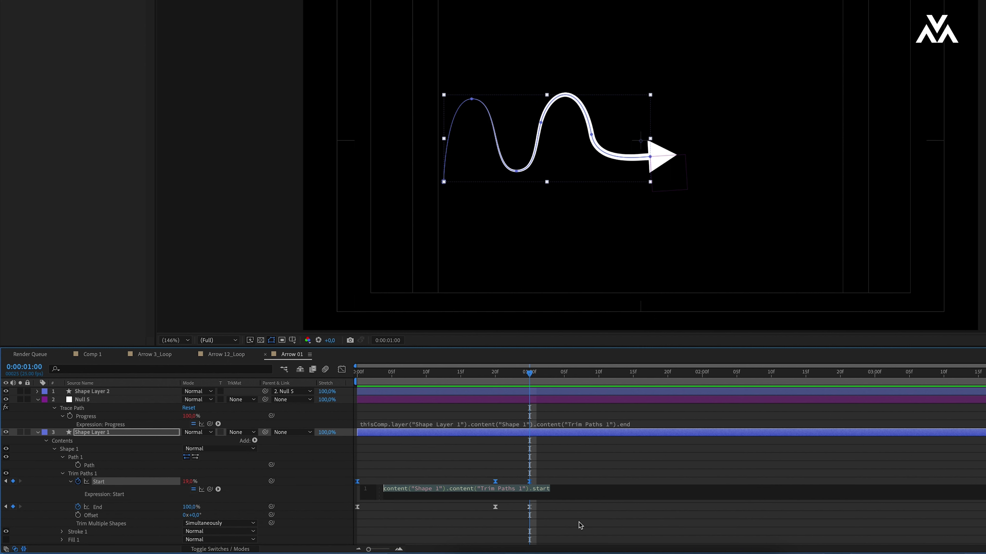
{"action": "type", "text": "loo"}
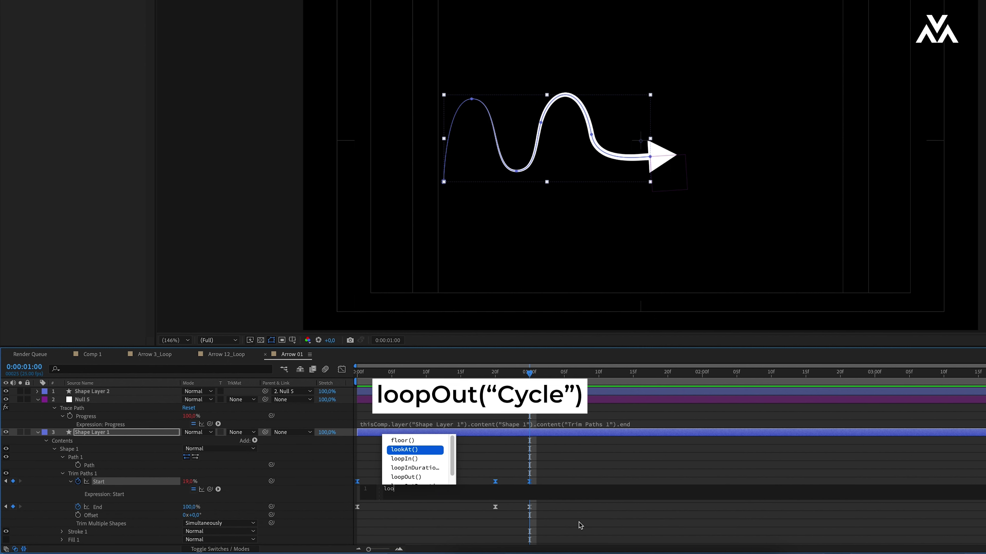
{"action": "key", "text": "Down"}
{"action": "key", "text": "Down"}
{"action": "key", "text": "Down"}
{"action": "key", "text": "Return"}
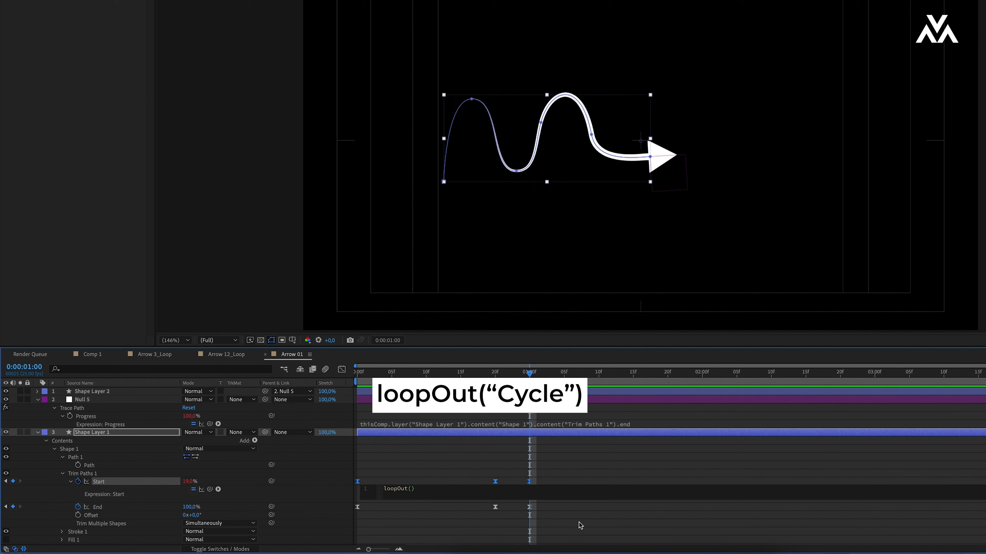
{"action": "type", "text": "\""}
{"action": "key", "text": "Down"}
{"action": "key", "text": "Return"}
{"action": "left_click", "coordinate": [579, 522]}
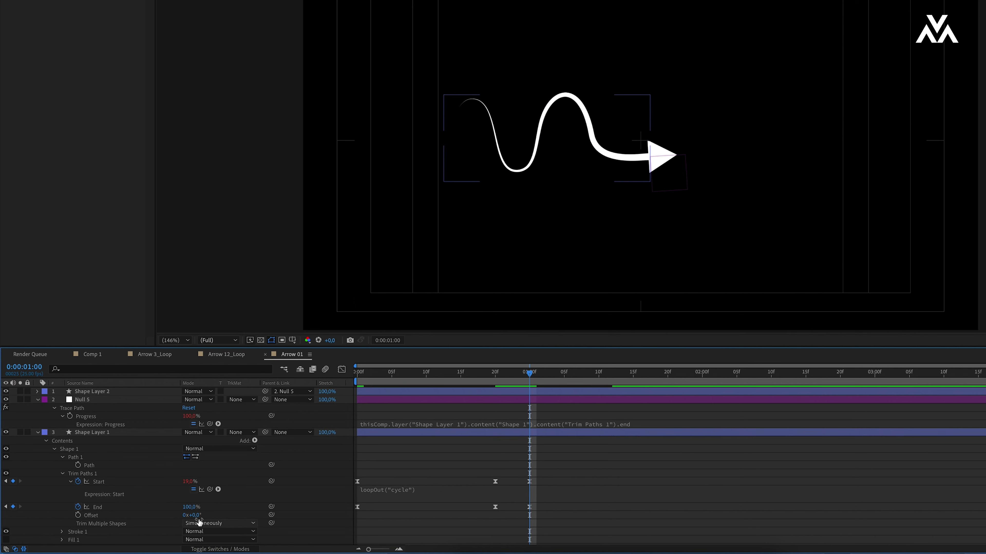
Step: Copy the loopOut("cycle") expression from Start to the End property of Trim Paths 1
{"action": "left_click", "coordinate": [404, 489]}
{"action": "key", "text": "ctrl+c"}
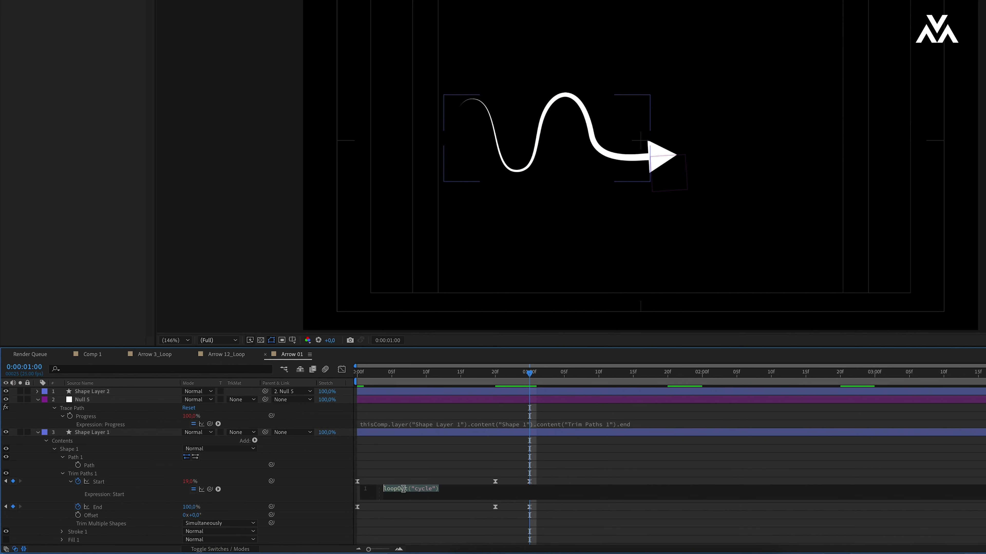
{"action": "left_click", "coordinate": [450, 518]}
{"action": "left_click", "coordinate": [77, 507], "text": "alt"}
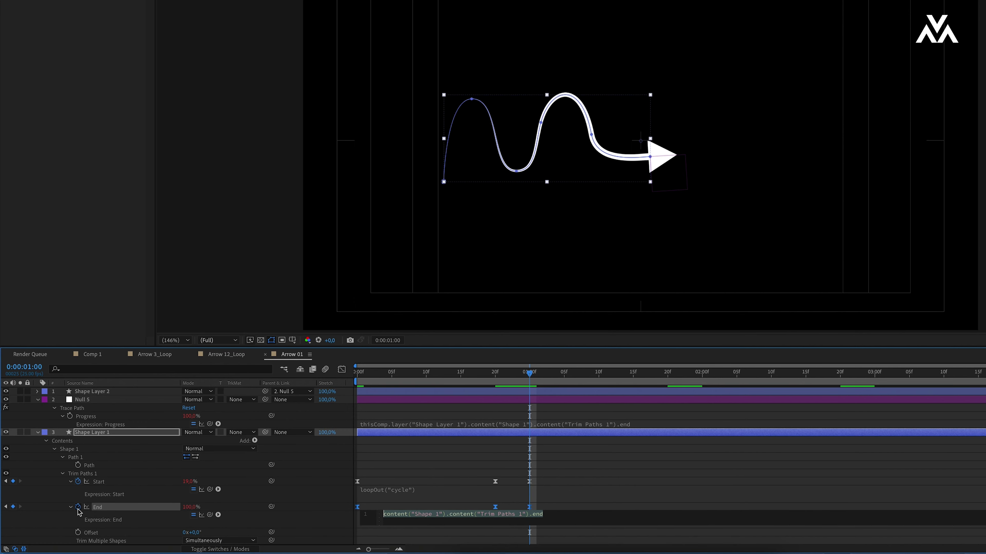
{"action": "key", "text": "ctrl+v"}
{"action": "left_click", "coordinate": [623, 477]}
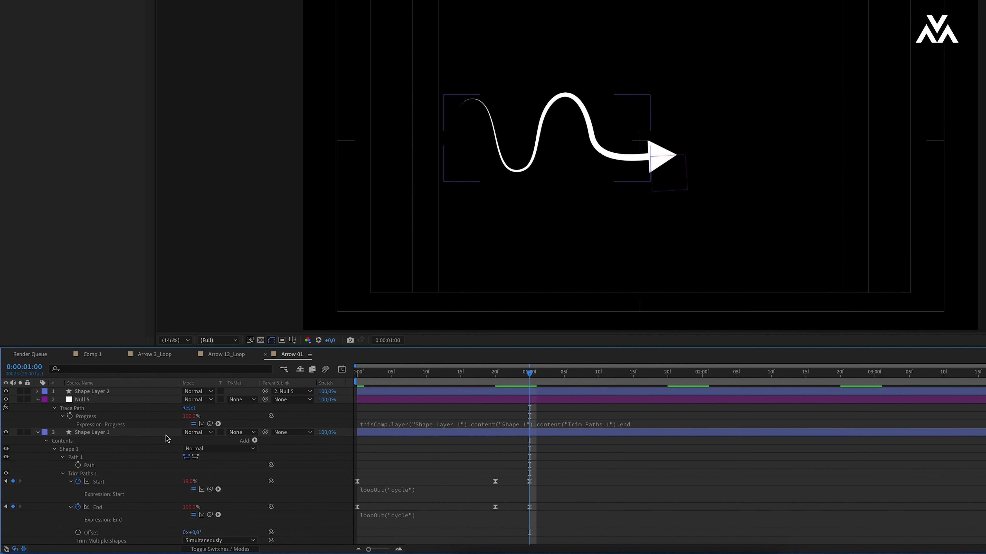
Step: Collapse Shape Layer 1 and preview the looping arrow from the first frame
{"action": "left_click", "coordinate": [37, 432]}
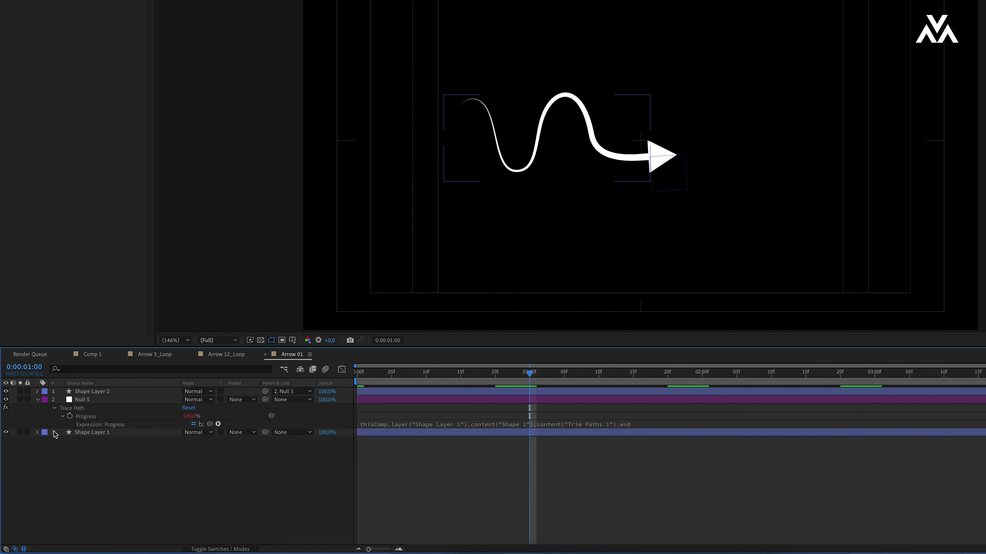
{"action": "key", "text": "Home"}
{"action": "key", "text": "space"}
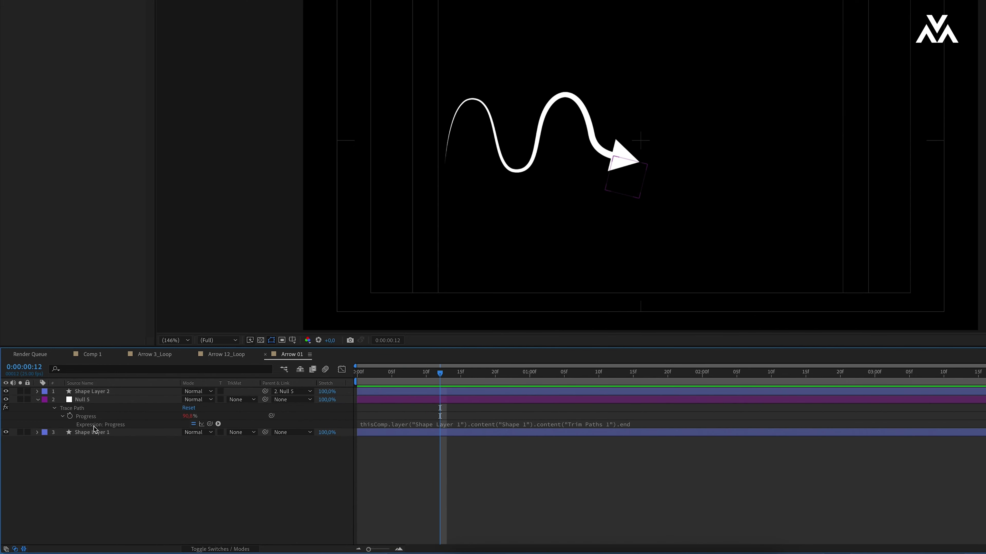
Step: Add a dash to Stroke 1 of the wavy line on Shape Layer 1
{"action": "left_click", "coordinate": [37, 432]}
{"action": "scroll", "coordinate": [66, 460], "scroll_direction": "down", "scroll_amount": 2}
{"action": "left_click", "coordinate": [61, 516]}
{"action": "scroll", "coordinate": [309, 504], "scroll_direction": "down", "scroll_amount": 6}
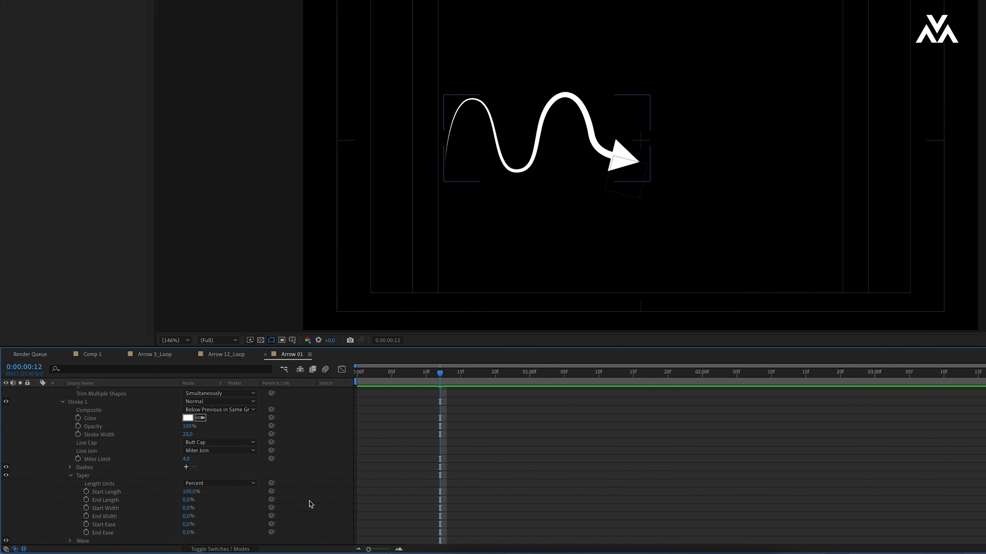
{"action": "left_click", "coordinate": [186, 442]}
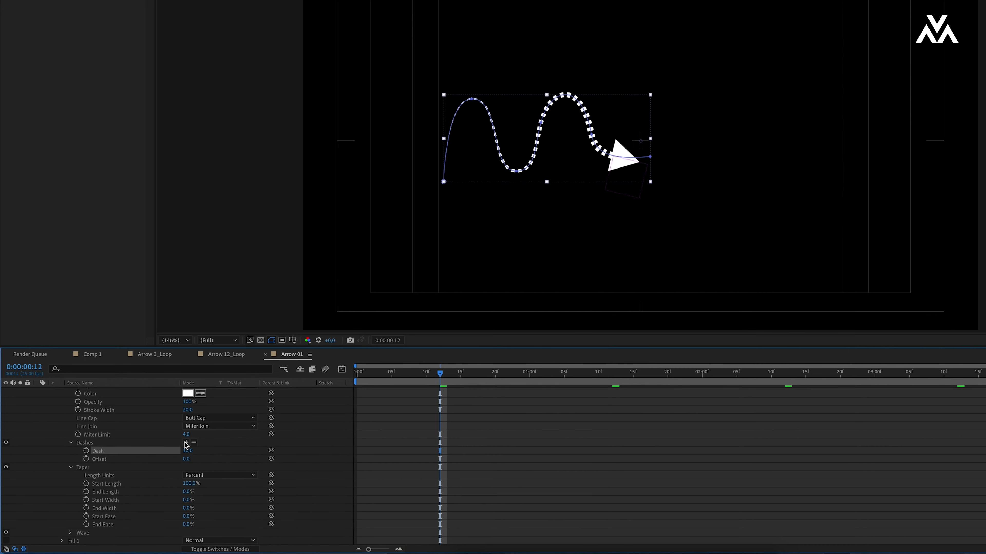
Step: Set the stroke's Dash to 30, trying Round Cap before setting the Line Cap to Butt Cap
{"action": "left_click", "coordinate": [223, 418]}
{"action": "left_click", "coordinate": [227, 441]}
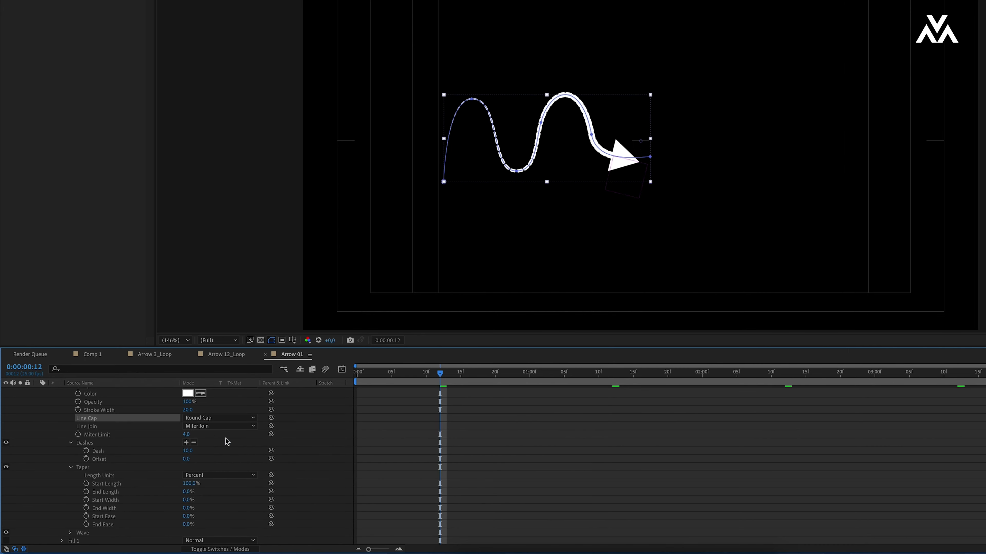
{"action": "left_click_drag", "start_coordinate": [187, 450], "coordinate": [199, 450]}
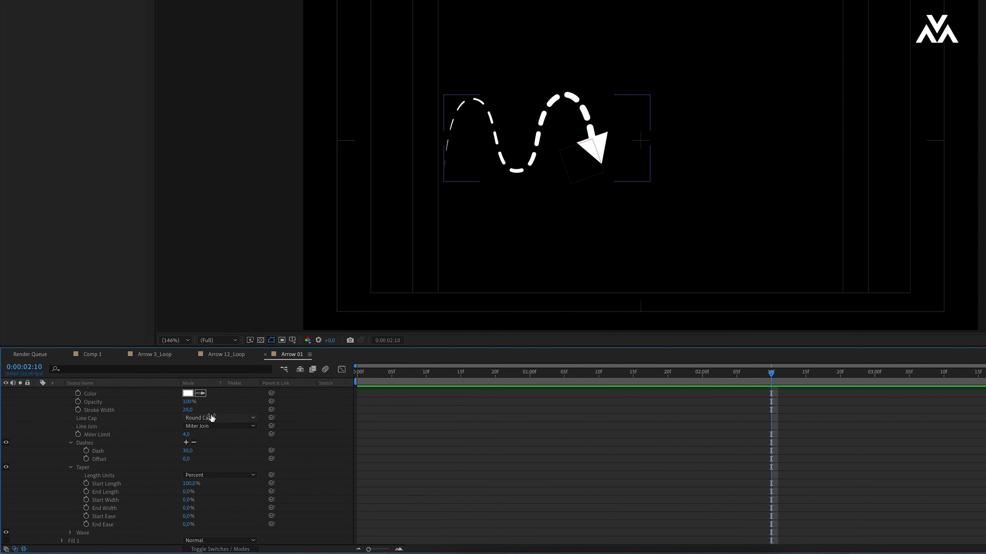
{"action": "left_click", "coordinate": [223, 418]}
{"action": "left_click", "coordinate": [225, 427]}
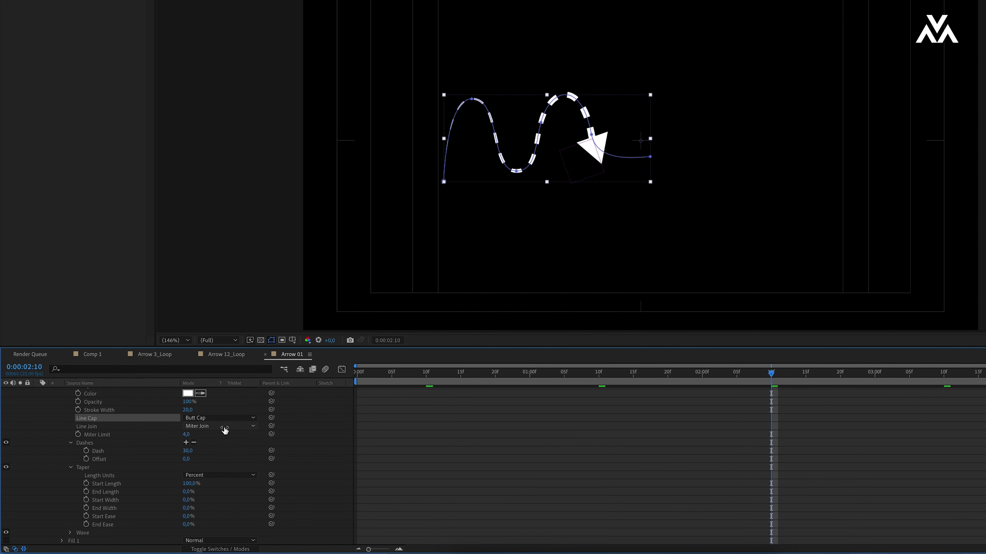
Step: Remove the dash from the wavy line's Stroke 1, then try a larger taper End Length and undo it
{"action": "left_click", "coordinate": [194, 443]}
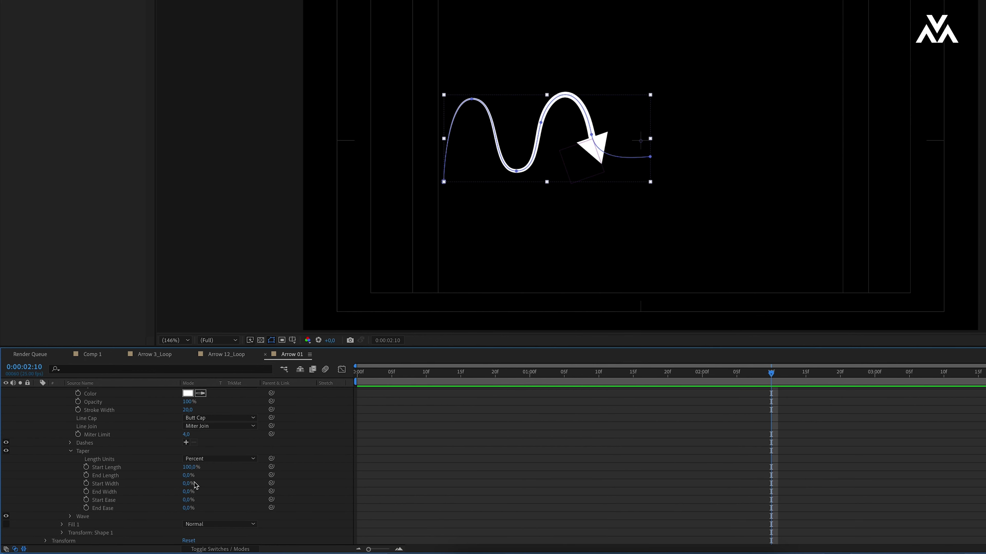
{"action": "left_click_drag", "start_coordinate": [189, 475], "coordinate": [236, 476]}
{"action": "key", "text": "ctrl+z"}
{"action": "left_click", "coordinate": [325, 438]}
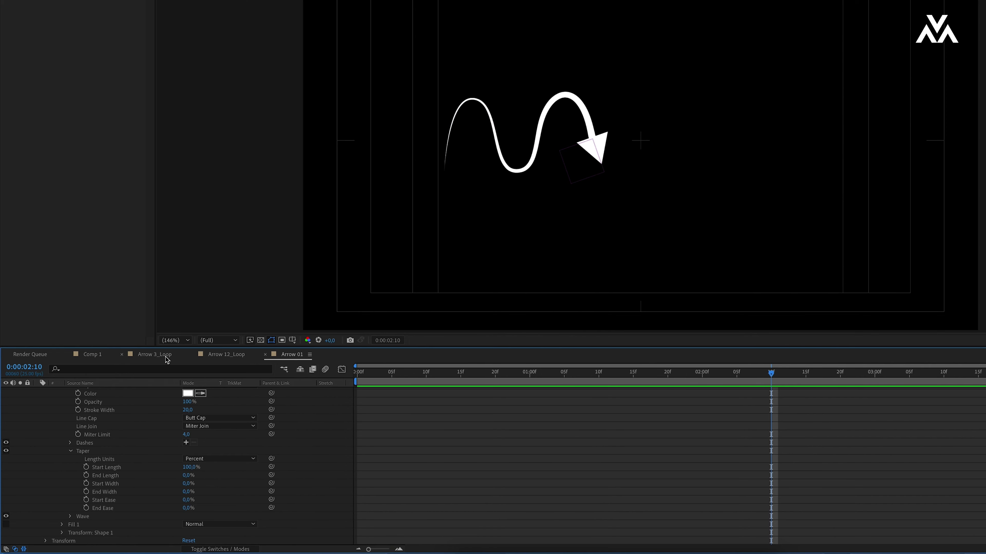
Step: Open the Arrow 3_Loop composition and preview its arrow animation from the first frame
{"action": "left_click", "coordinate": [155, 354]}
{"action": "left_click_drag", "start_coordinate": [382, 377], "coordinate": [344, 375]}
{"action": "key", "text": "space"}
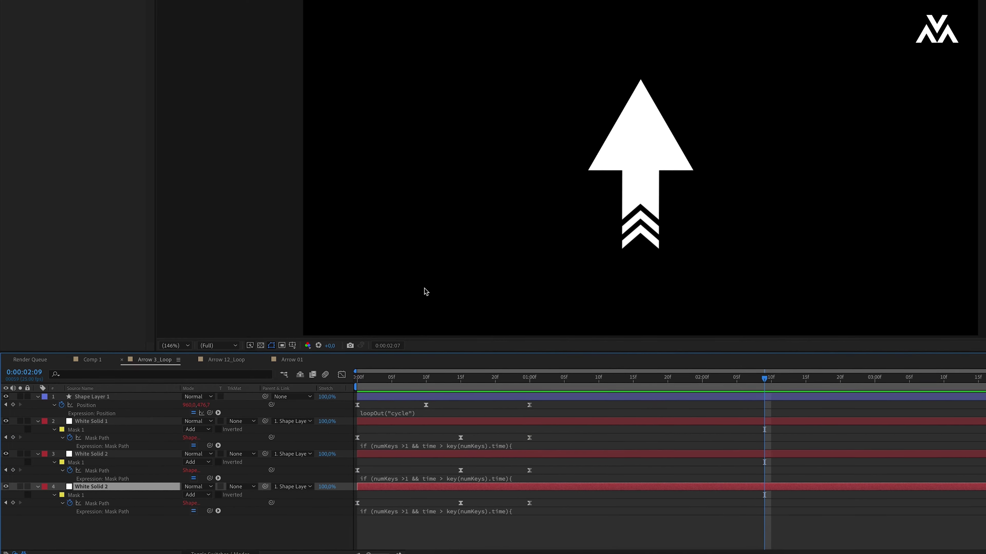
{"action": "key", "text": "space"}
Step: Create a new composition named Arrow 02 with the HDTV 1080 25 preset and a 5-second duration
{"action": "left_click", "coordinate": [123, 6]}
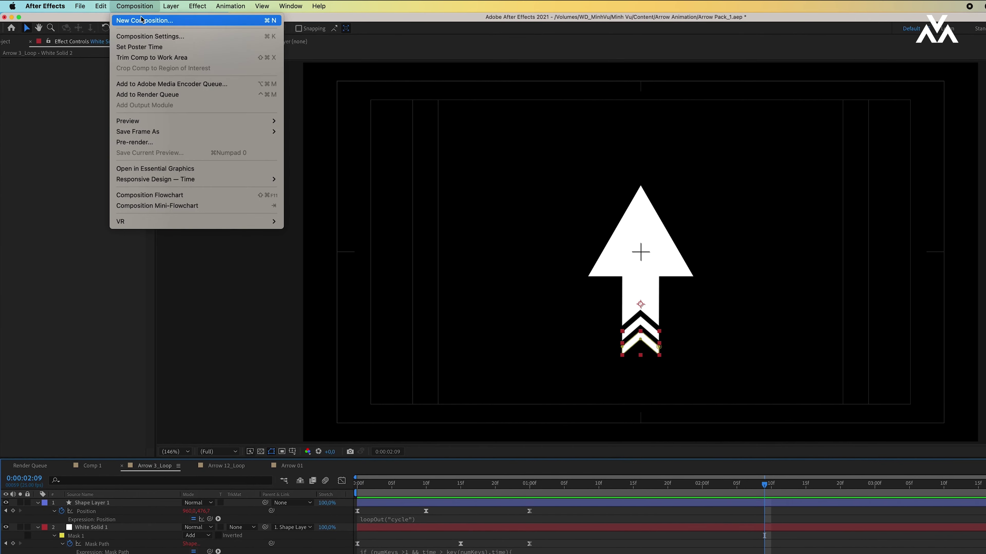
{"action": "left_click", "coordinate": [132, 20]}
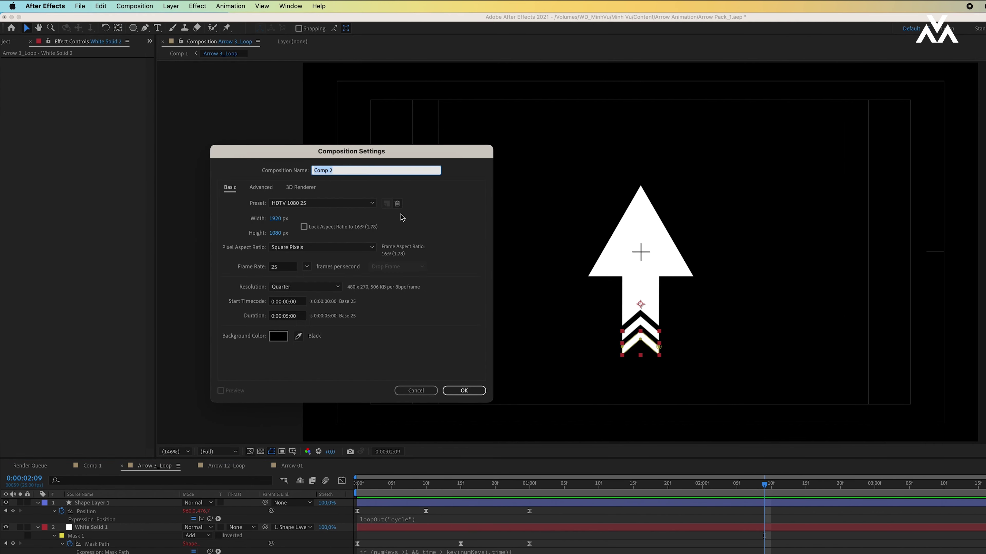
{"action": "type", "text": "Arrow 02"}
{"action": "key", "text": "Return"}
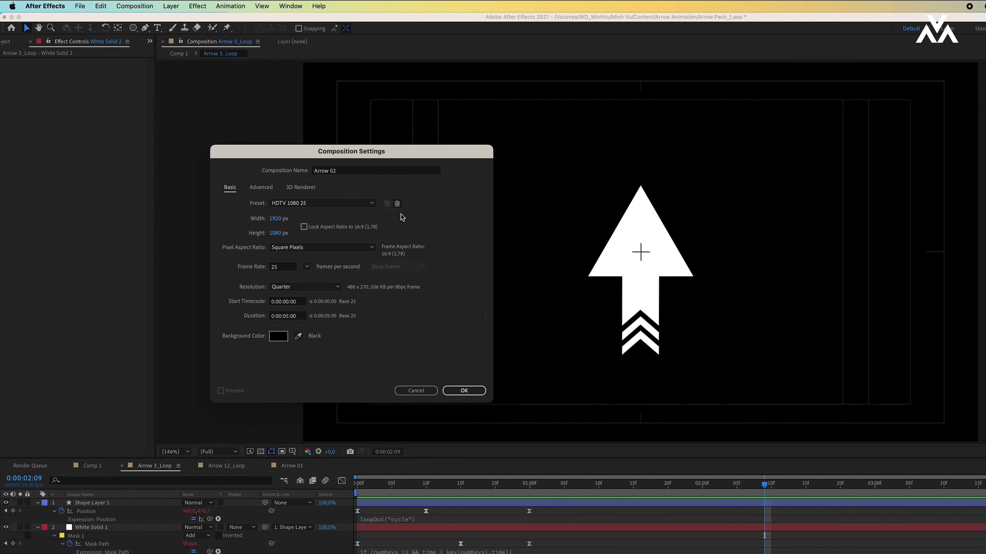
Step: Draw a white upward-pointing triangle as the arrowhead, with its base at the centre of the composition
{"action": "left_click_drag", "start_coordinate": [137, 28], "coordinate": [161, 62]}
{"action": "left_click_drag", "start_coordinate": [640, 236], "coordinate": [622, 258]}
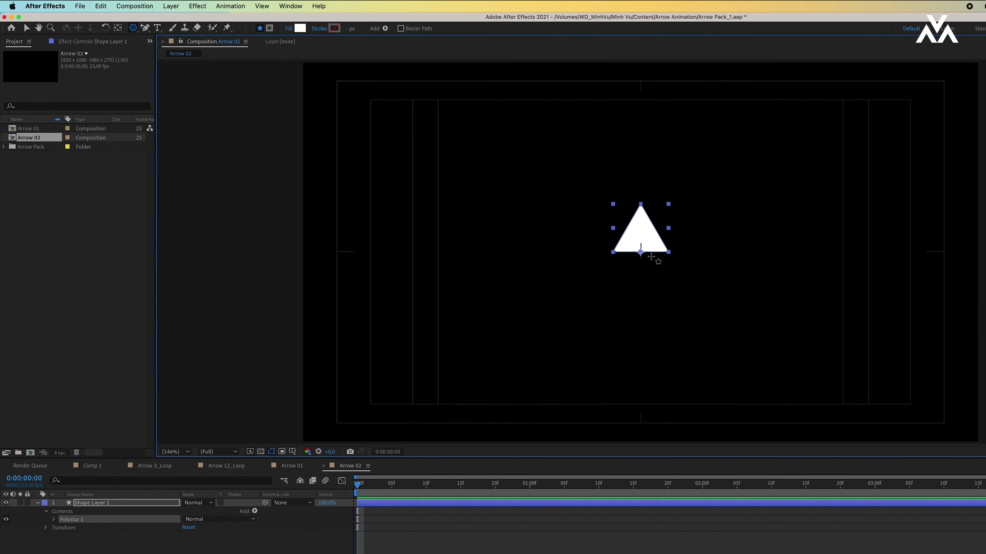
{"action": "key", "text": "v"}
{"action": "left_click", "coordinate": [220, 552]}
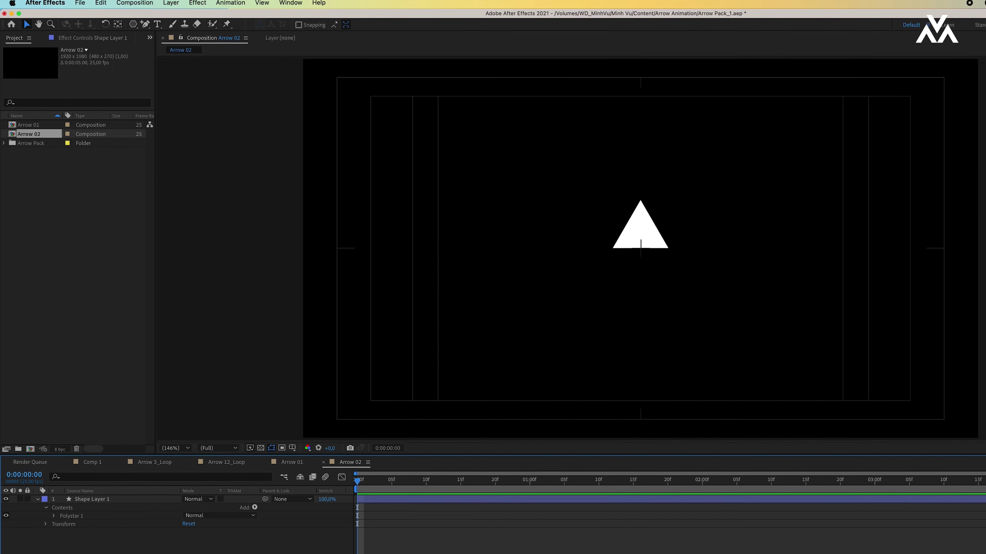
Step: Create a white 1920 x 1080 px solid and place it below Shape Layer 1
{"action": "right_click", "coordinate": [179, 486]}
{"action": "mouse_move", "coordinate": [233, 458]}
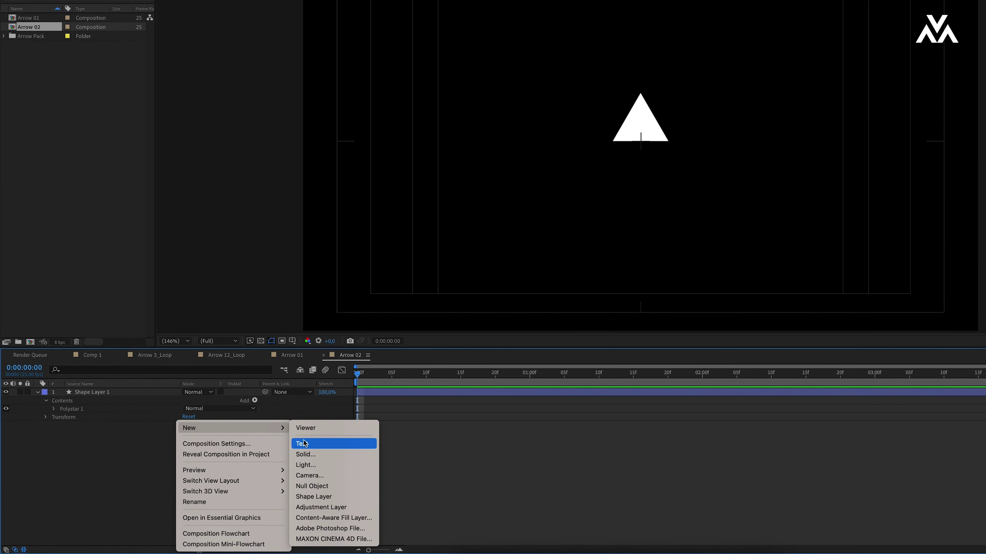
{"action": "left_click", "coordinate": [314, 455]}
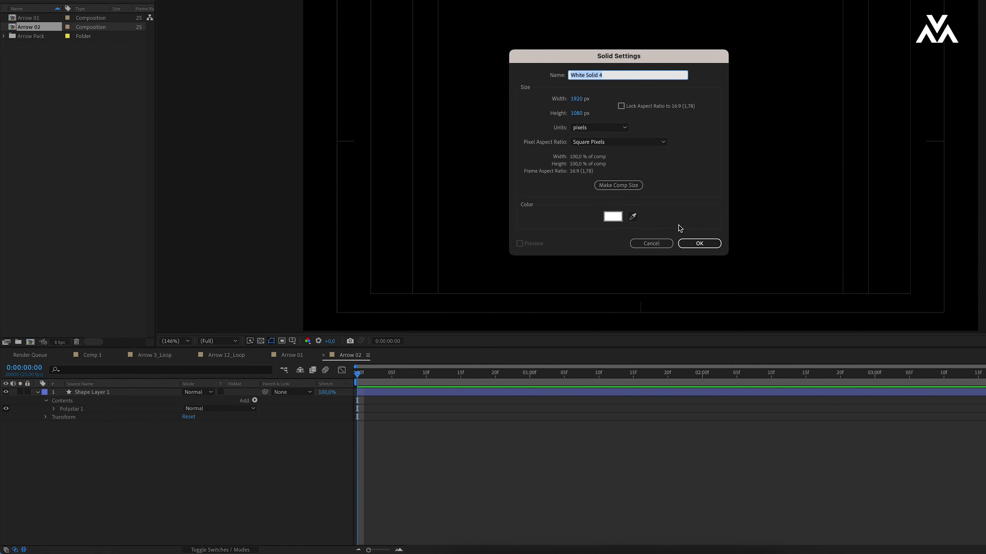
{"action": "left_click", "coordinate": [698, 243]}
{"action": "left_click_drag", "start_coordinate": [103, 393], "coordinate": [99, 429]}
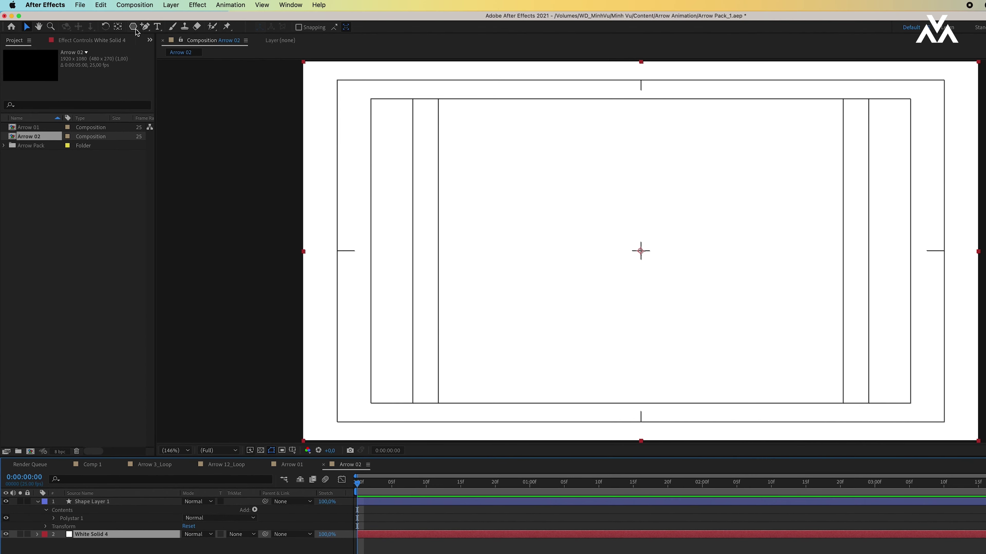
Step: Mask White Solid 4 with a narrow vertical rectangle centred beneath the triangle to form the arrow's shaft
{"action": "left_click", "coordinate": [134, 28]}
{"action": "left_click", "coordinate": [166, 25]}
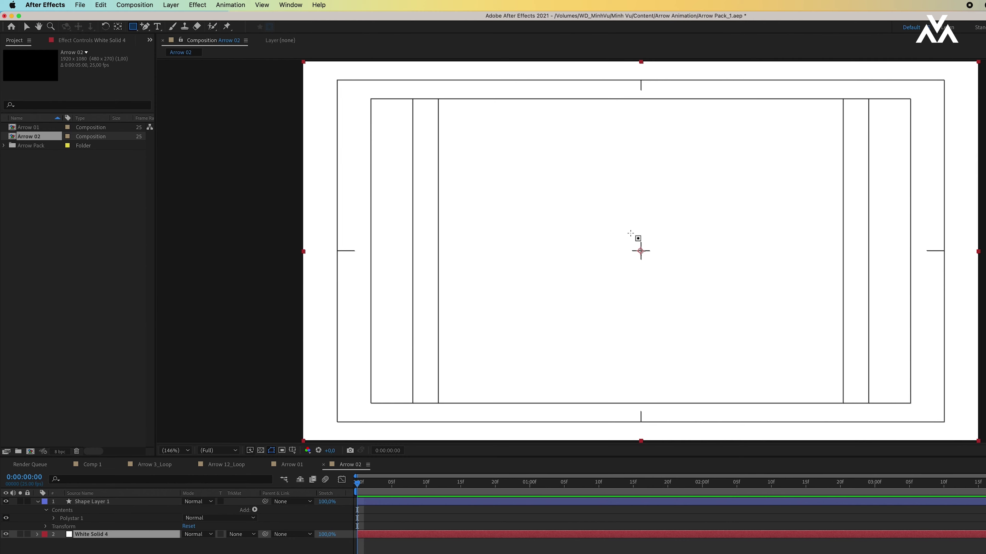
{"action": "left_click_drag", "start_coordinate": [624, 248], "coordinate": [656, 331]}
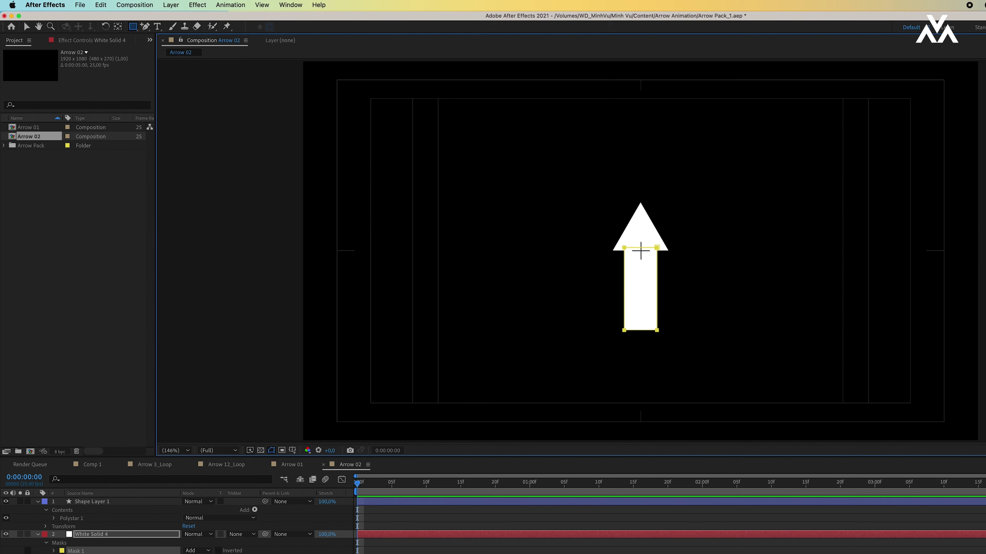
Step: Parent White Solid 4 to Shape Layer 1 so the shaft follows the arrowhead
{"action": "left_click", "coordinate": [108, 504]}
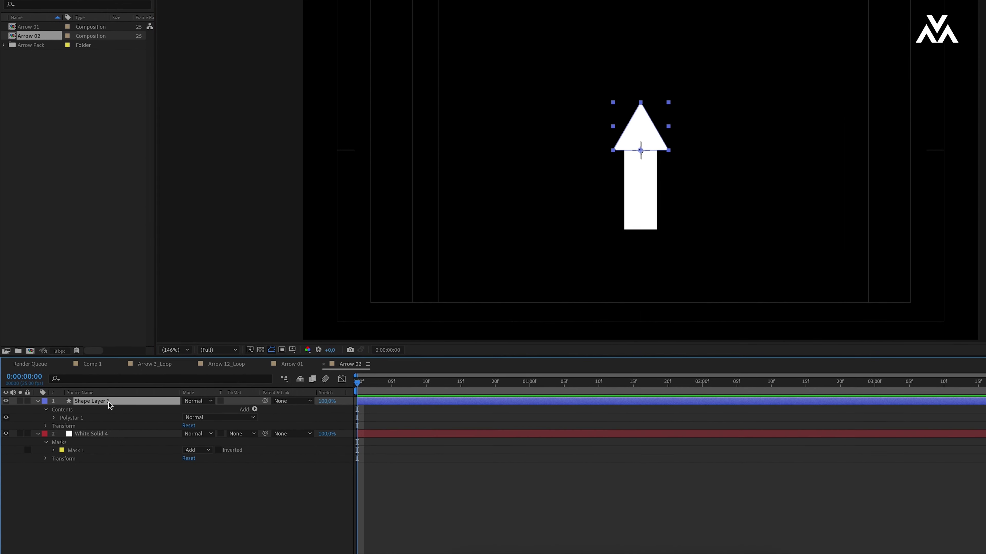
{"action": "left_click", "coordinate": [108, 433], "text": "shift"}
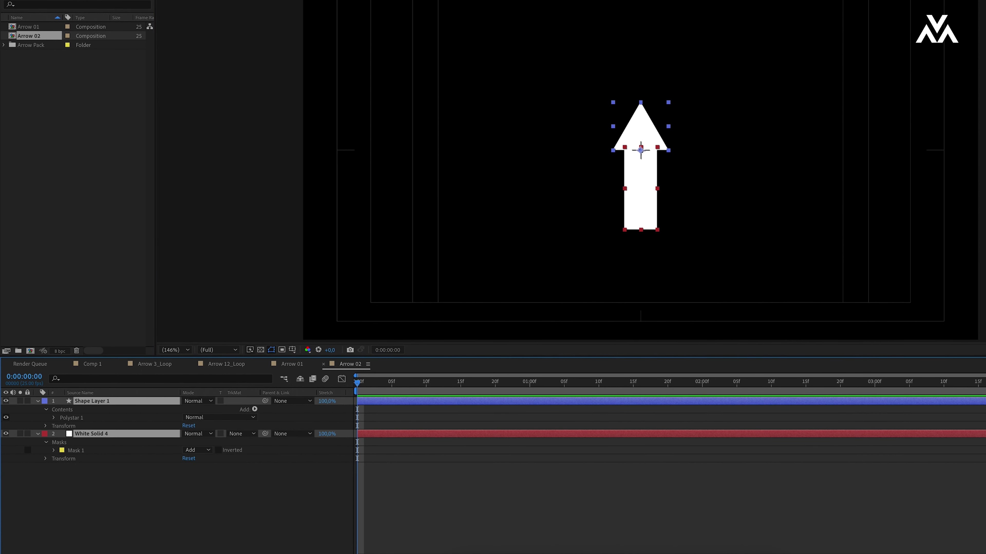
{"action": "left_click", "coordinate": [211, 505]}
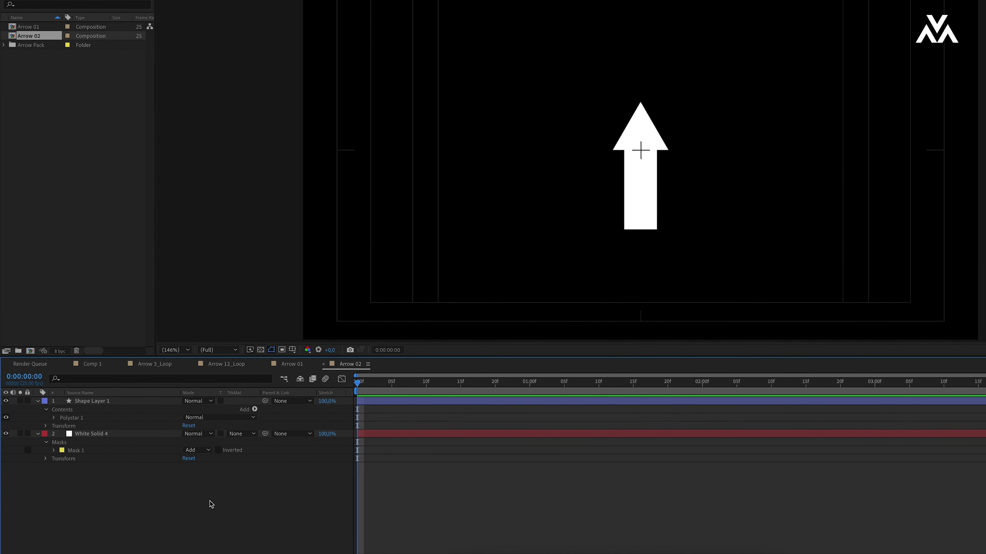
{"action": "left_click", "coordinate": [122, 433]}
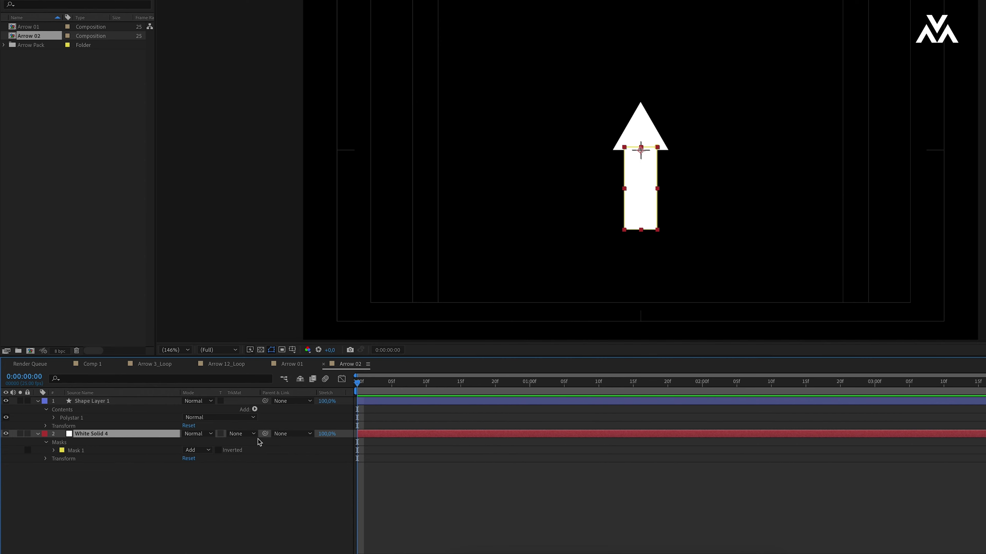
{"action": "left_click_drag", "start_coordinate": [265, 434], "coordinate": [107, 404]}
Step: Keyframe Shape Layer 1's Position with a raised arrow at frame 20 and a Y value of 652 at frame 0
{"action": "left_click", "coordinate": [495, 384]}
{"action": "left_click", "coordinate": [125, 400]}
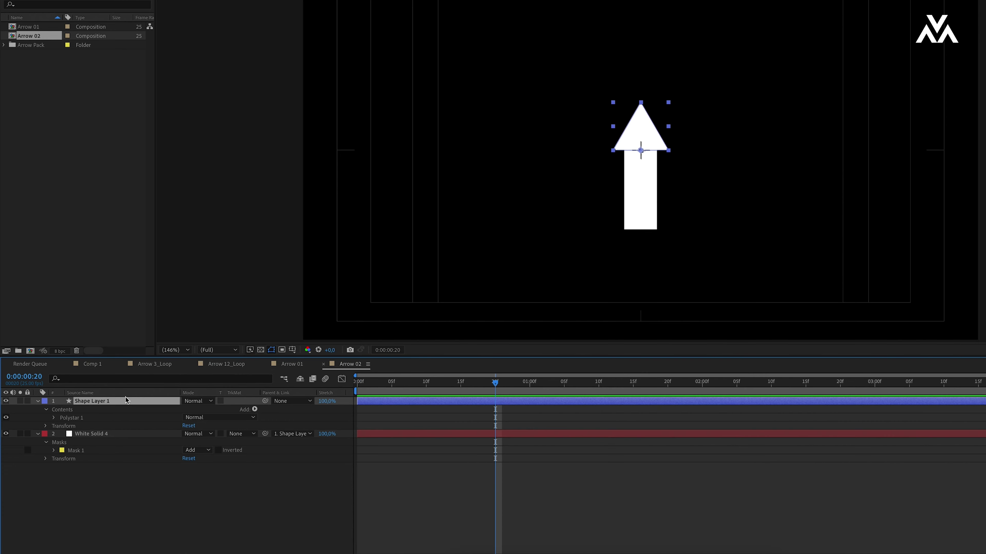
{"action": "key", "text": "p"}
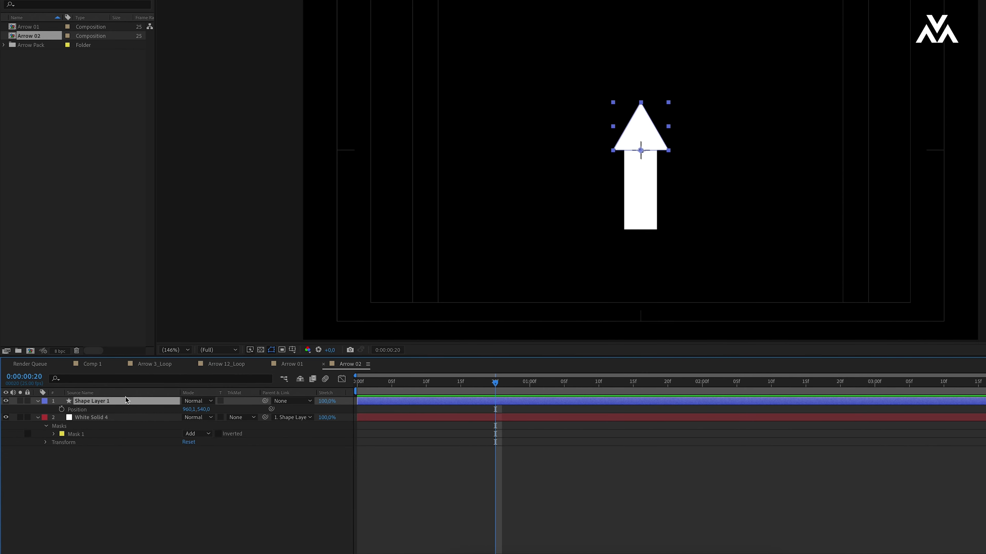
{"action": "left_click", "coordinate": [64, 409]}
{"action": "left_click_drag", "start_coordinate": [201, 409], "coordinate": [155, 428]}
{"action": "left_click_drag", "start_coordinate": [495, 383], "coordinate": [355, 396]}
{"action": "left_click_drag", "start_coordinate": [203, 410], "coordinate": [291, 409]}
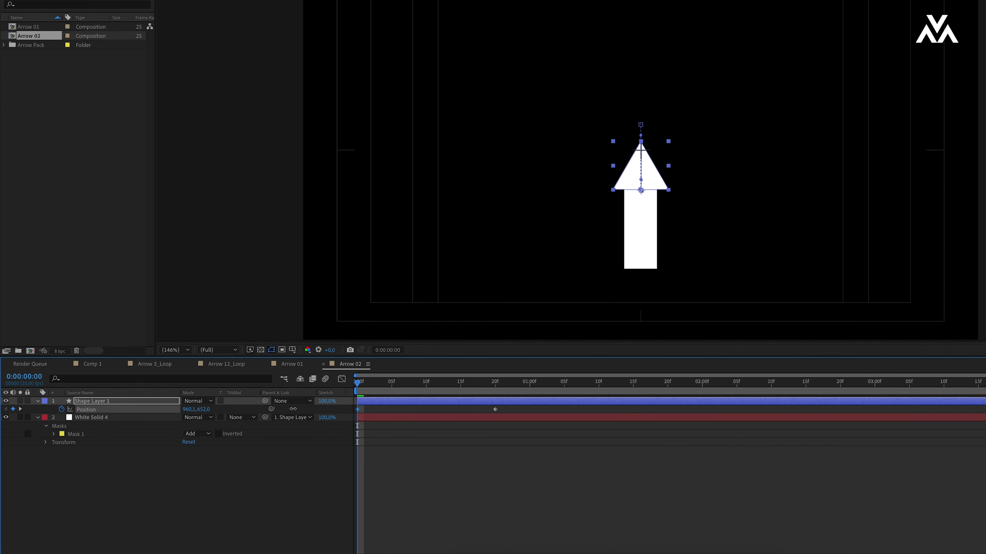
{"action": "left_click", "coordinate": [329, 470]}
Step: Widen the arrow's upward travel by setting Position Y to 404 at frame 20 and 687 at frame 0
{"action": "left_click_drag", "start_coordinate": [357, 384], "coordinate": [495, 390]}
{"action": "left_click_drag", "start_coordinate": [201, 411], "coordinate": [172, 410]}
{"action": "left_click_drag", "start_coordinate": [388, 384], "coordinate": [329, 397]}
{"action": "left_click_drag", "start_coordinate": [200, 410], "coordinate": [217, 410]}
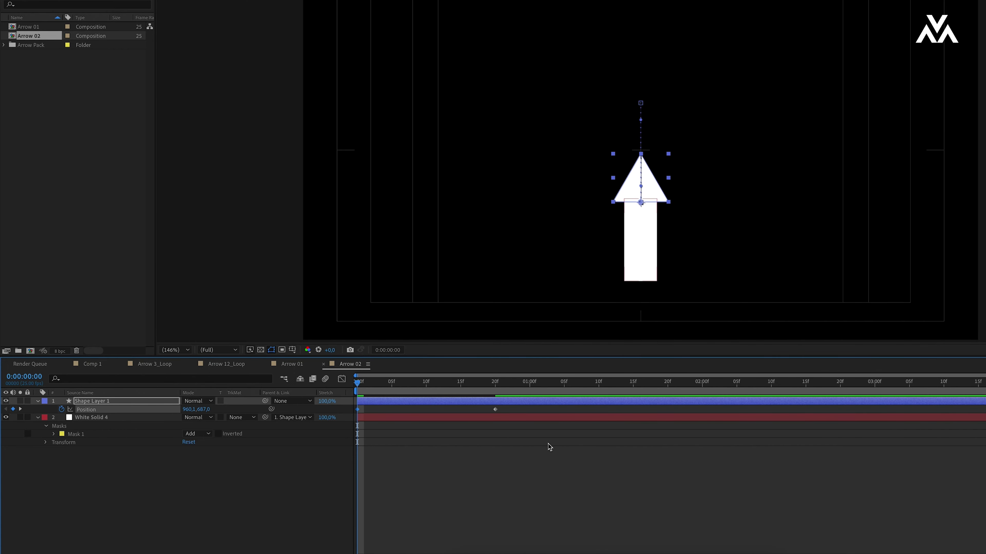
Step: Easy Ease both Position keyframes, extend the last one's influence back to about frame 10 for a fast start, and preview the motion
{"action": "left_click_drag", "start_coordinate": [510, 418], "coordinate": [352, 407]}
{"action": "key", "text": "F9"}
{"action": "left_click", "coordinate": [342, 379]}
{"action": "left_click_drag", "start_coordinate": [472, 527], "coordinate": [426, 528]}
{"action": "left_click", "coordinate": [375, 386]}
{"action": "key", "text": "space"}
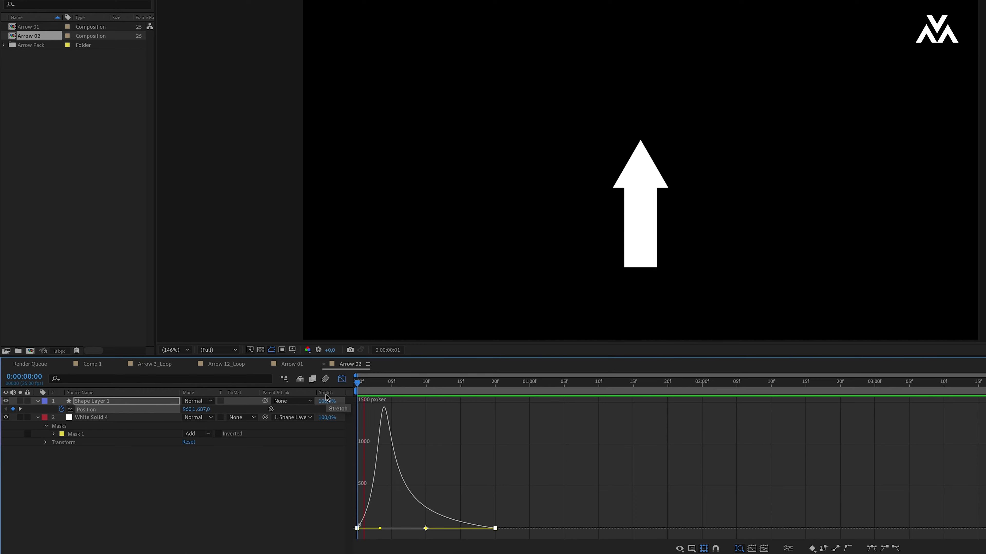
{"action": "key", "text": "space"}
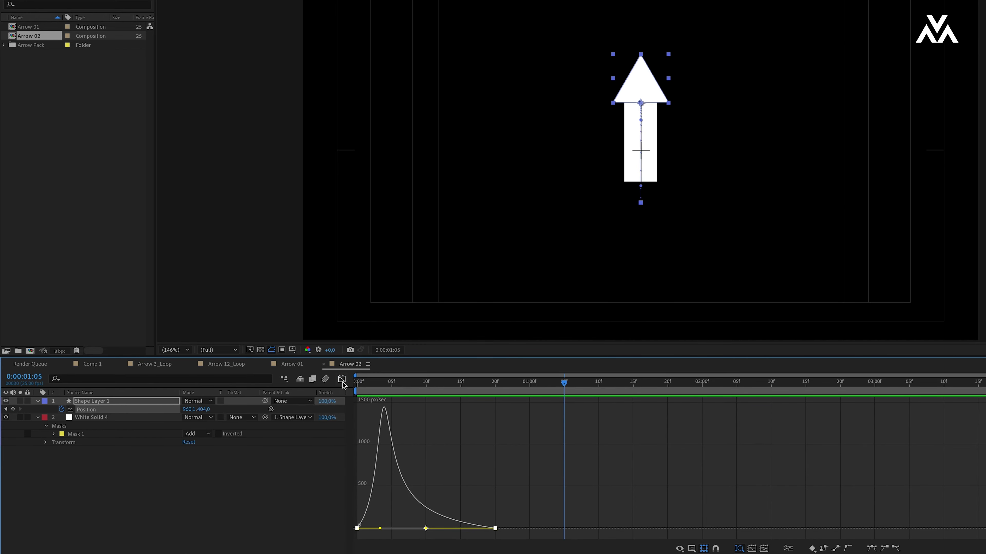
{"action": "left_click", "coordinate": [342, 380]}
{"action": "left_click", "coordinate": [296, 469]}
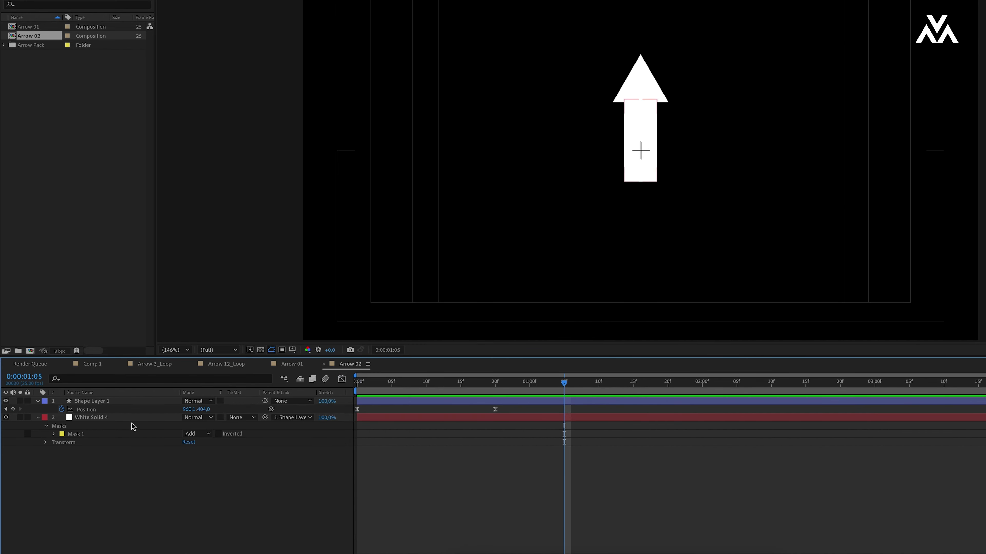
Step: Add a vertex at the middle of the shaft mask's bottom edge and move it up to form a V-shaped notch
{"action": "left_click", "coordinate": [113, 417]}
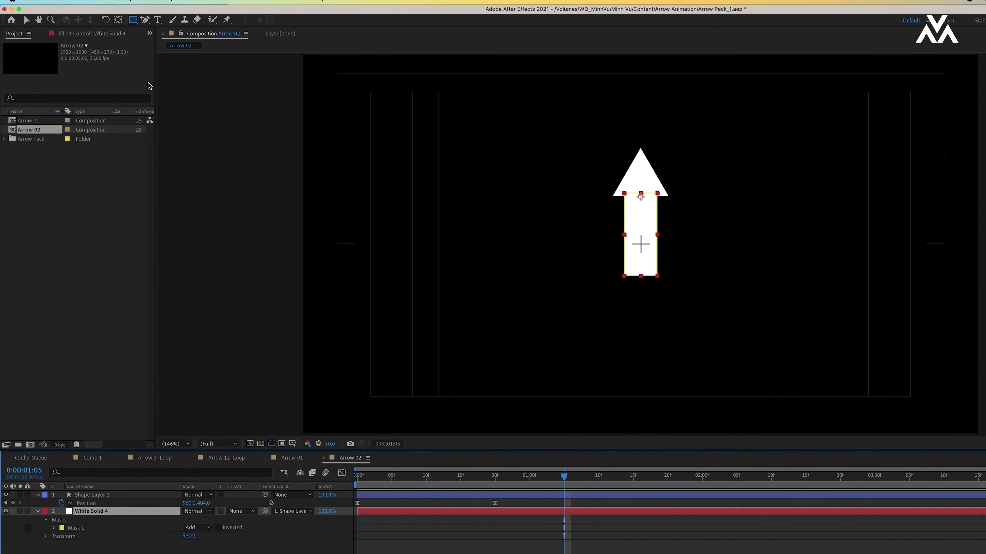
{"action": "left_click_drag", "start_coordinate": [145, 20], "coordinate": [187, 31]}
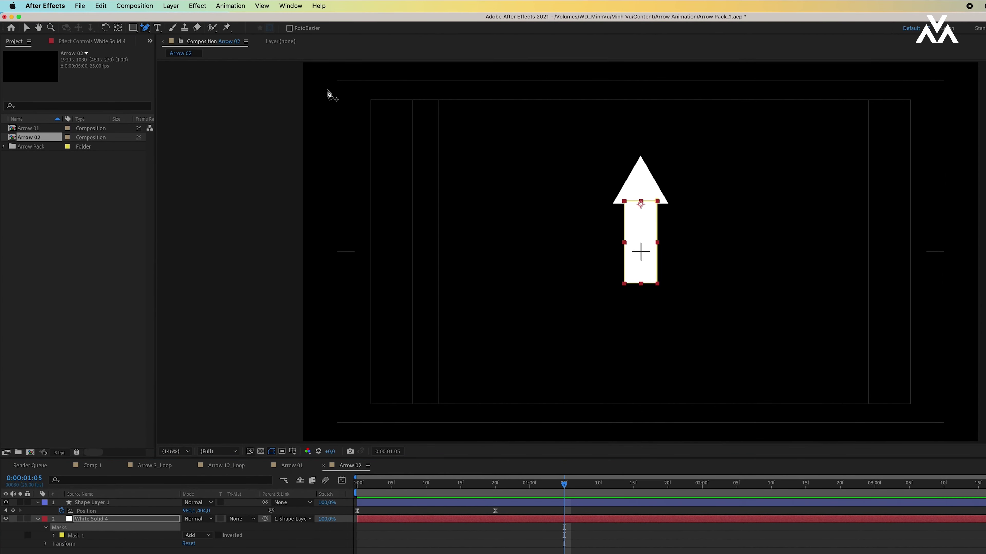
{"action": "left_click", "coordinate": [642, 287]}
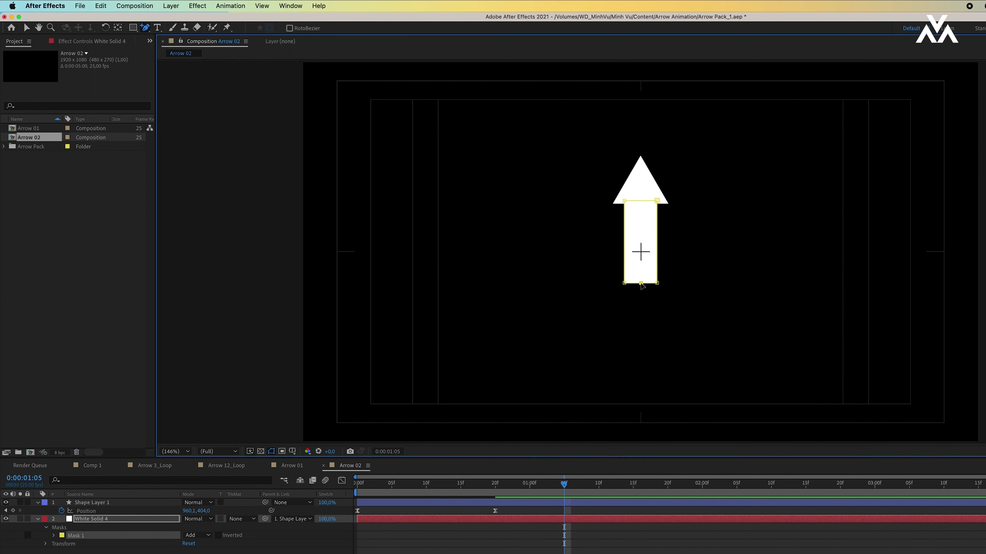
{"action": "key", "text": "v"}
{"action": "left_click_drag", "start_coordinate": [640, 284], "coordinate": [641, 277]}
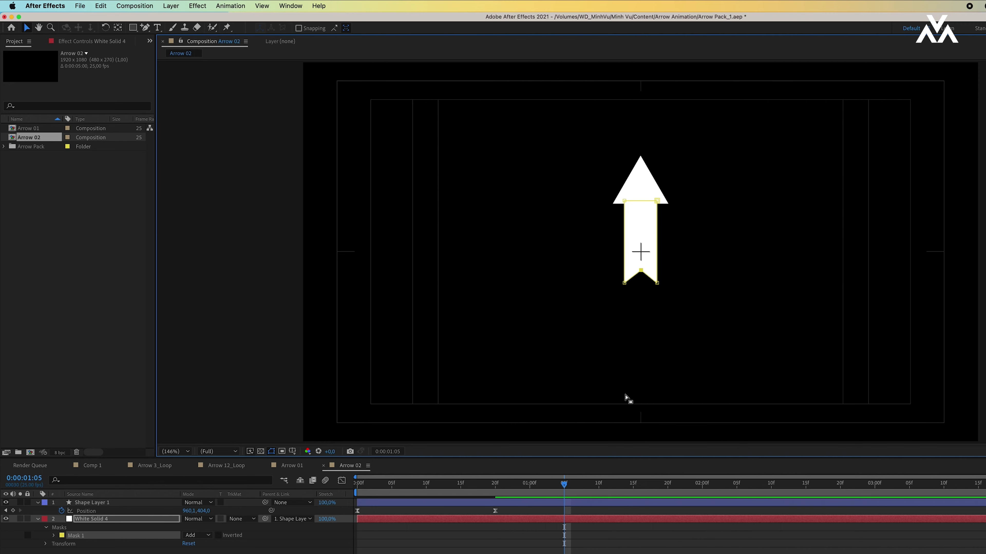
Step: Keyframe Mask 1's Mask Path at frame 20, then lengthen the shaft at frame 0 by moving its notched end down
{"action": "key", "text": "j"}
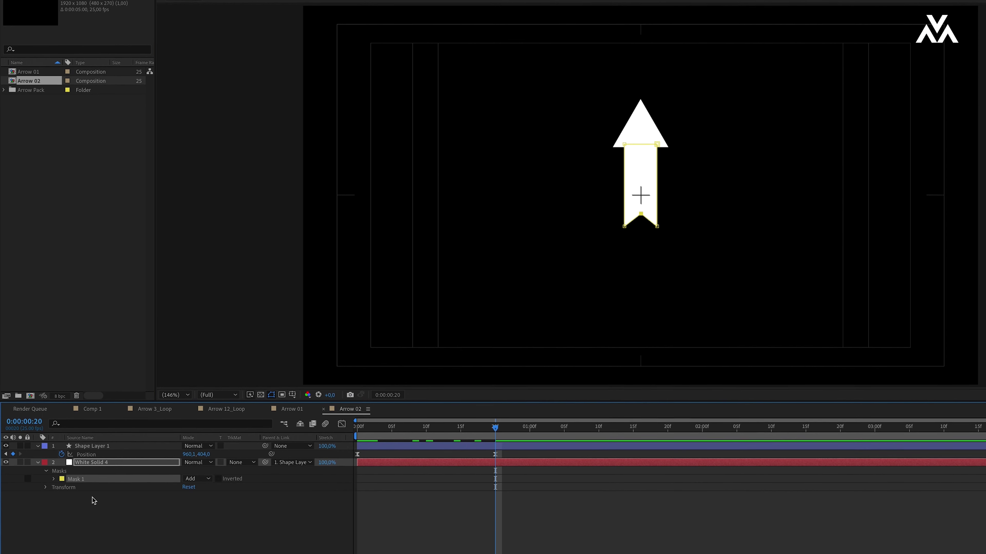
{"action": "key", "text": "m"}
{"action": "key", "text": "m"}
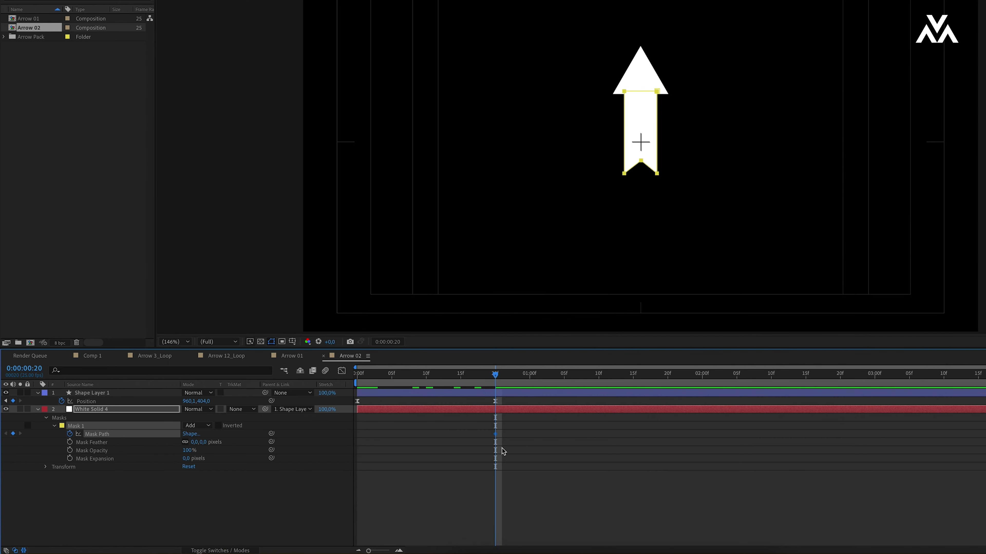
{"action": "left_click_drag", "start_coordinate": [494, 377], "coordinate": [352, 385]}
{"action": "left_click_drag", "start_coordinate": [589, 243], "coordinate": [641, 286]}
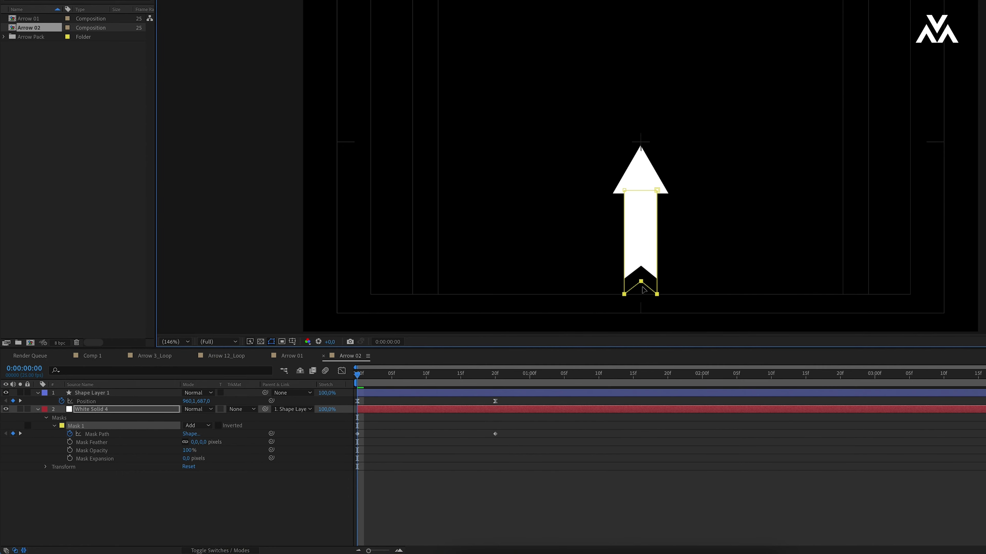
Step: Ease both Mask Path keyframes with a speed curve peaking sharply at about frame 10, and preview the arrow
{"action": "left_click_drag", "start_coordinate": [528, 456], "coordinate": [356, 430]}
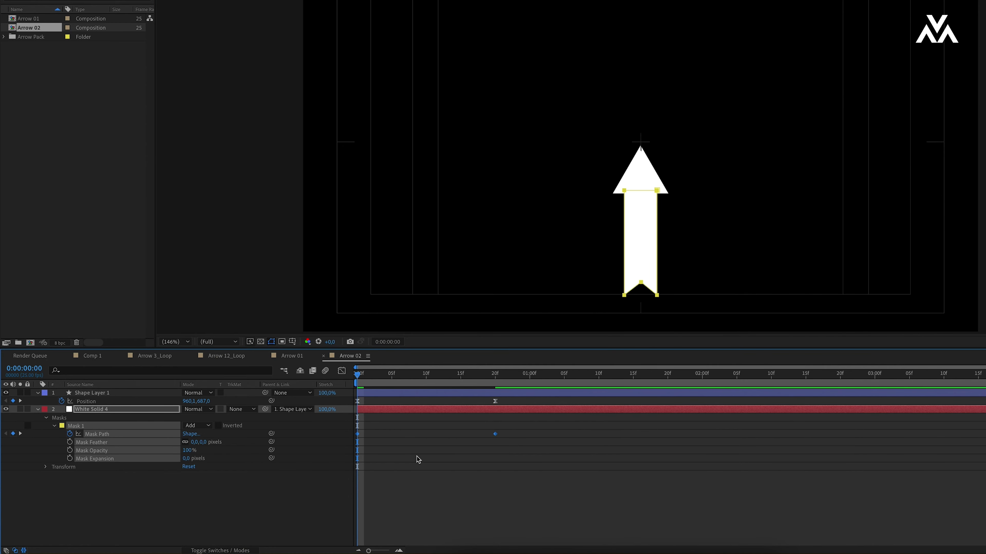
{"action": "left_click", "coordinate": [341, 371]}
{"action": "left_click_drag", "start_coordinate": [547, 480], "coordinate": [426, 521]}
{"action": "key", "text": "space"}
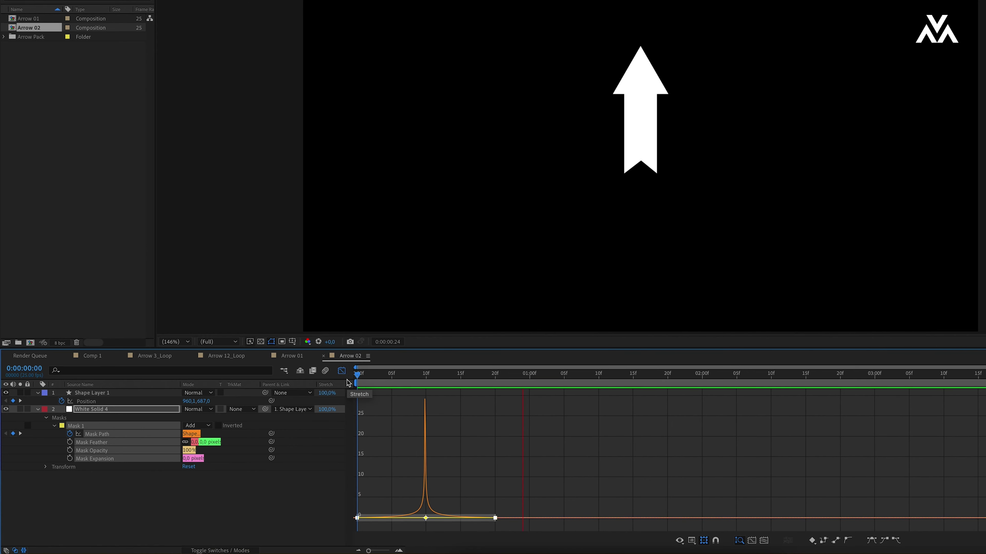
{"action": "left_click", "coordinate": [342, 371]}
Step: Duplicate the White Solid 4 shaft layer and move the copy to the bottom of the layer stack
{"action": "left_click", "coordinate": [97, 410]}
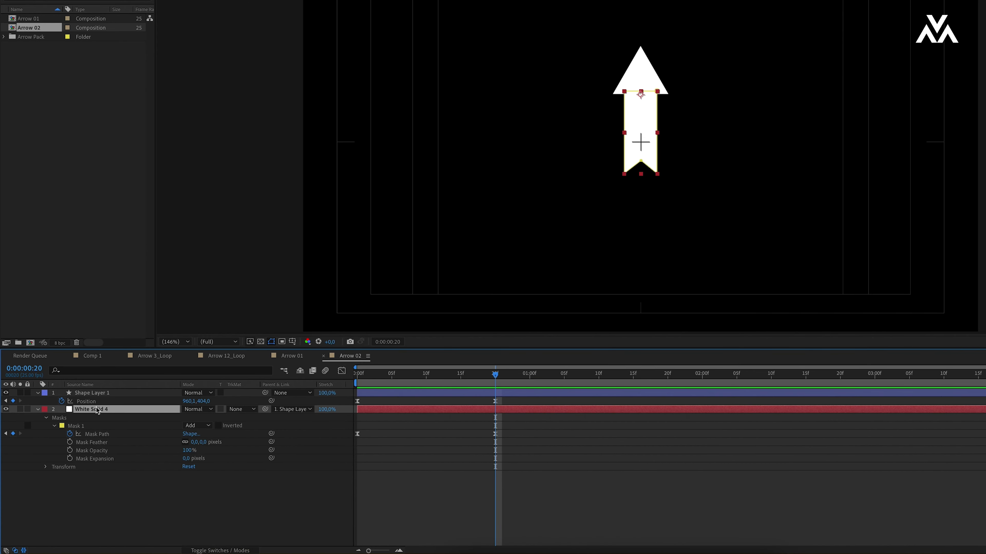
{"action": "key", "text": "ctrl+d"}
{"action": "left_click_drag", "start_coordinate": [105, 428], "coordinate": [105, 484]}
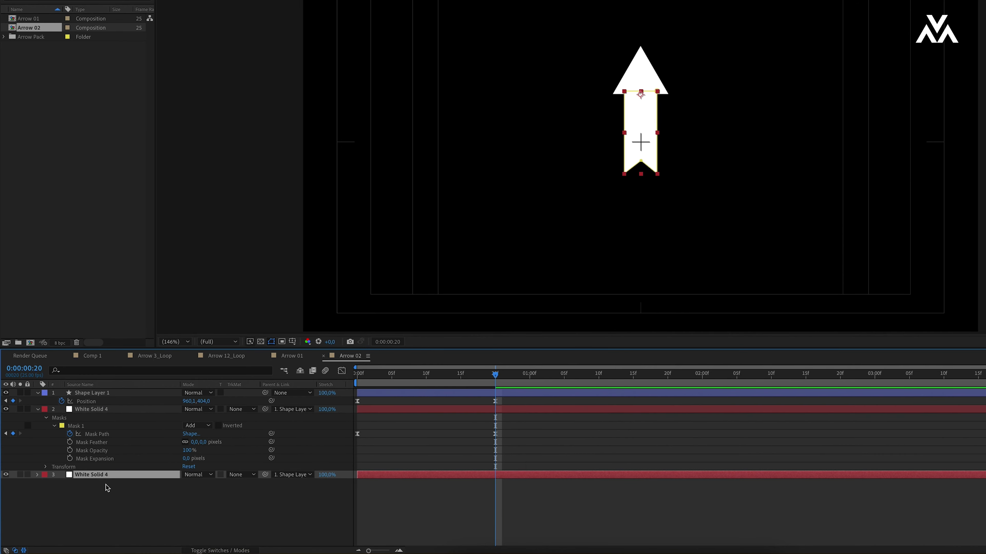
Step: At frame 20, reshape the bottom White Solid 4 copy's mask into a thin chevron matching the shaft's notch
{"action": "key", "text": "m"}
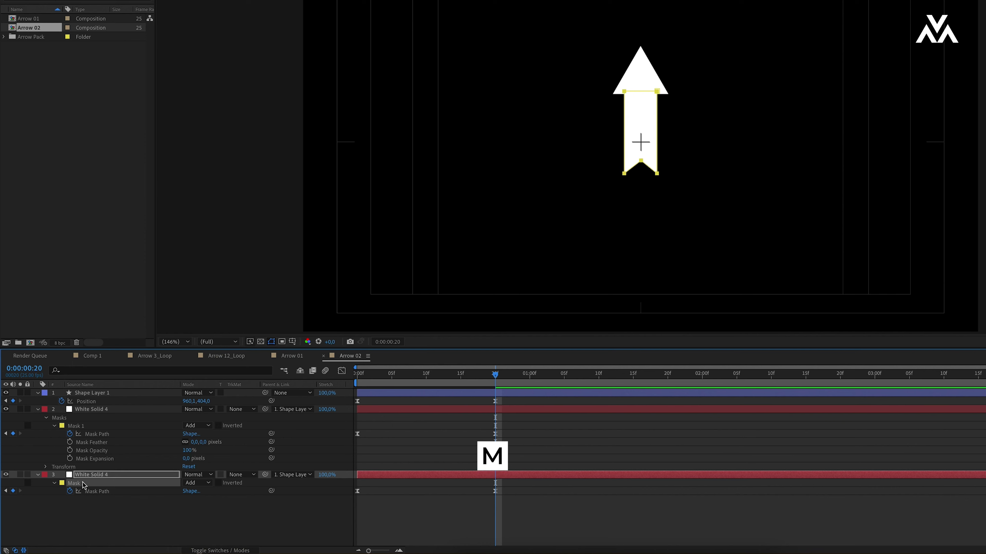
{"action": "left_click_drag", "start_coordinate": [655, 92], "coordinate": [641, 169]}
{"action": "key", "text": "g"}
{"action": "left_click", "coordinate": [640, 104]}
{"action": "left_click", "coordinate": [183, 517]}
{"action": "left_click", "coordinate": [640, 169]}
{"action": "left_click", "coordinate": [122, 489]}
{"action": "left_click", "coordinate": [693, 199]}
Step: Delete the bottom layer's old Mask Path keyframe at frame 0 and rekey its chevron just below the shaft's notch
{"action": "left_click_drag", "start_coordinate": [495, 375], "coordinate": [304, 399]}
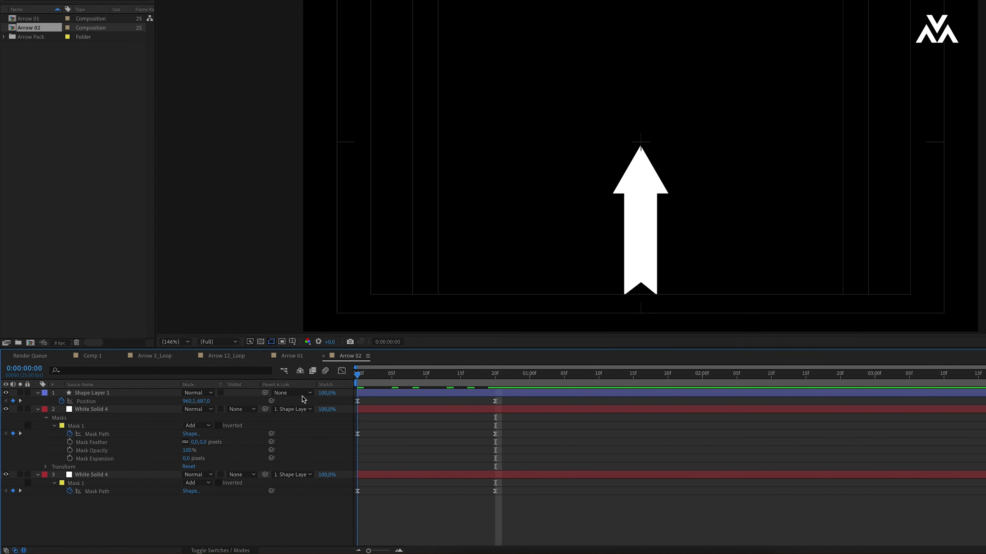
{"action": "left_click", "coordinate": [357, 492]}
{"action": "key", "text": "Delete"}
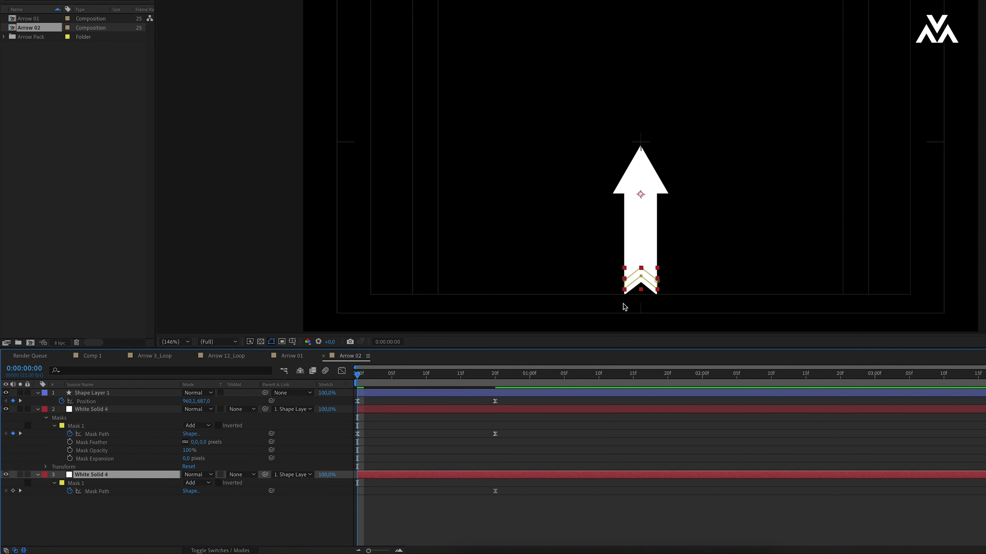
{"action": "left_click", "coordinate": [78, 483]}
{"action": "left_click_drag", "start_coordinate": [642, 268], "coordinate": [641, 290]}
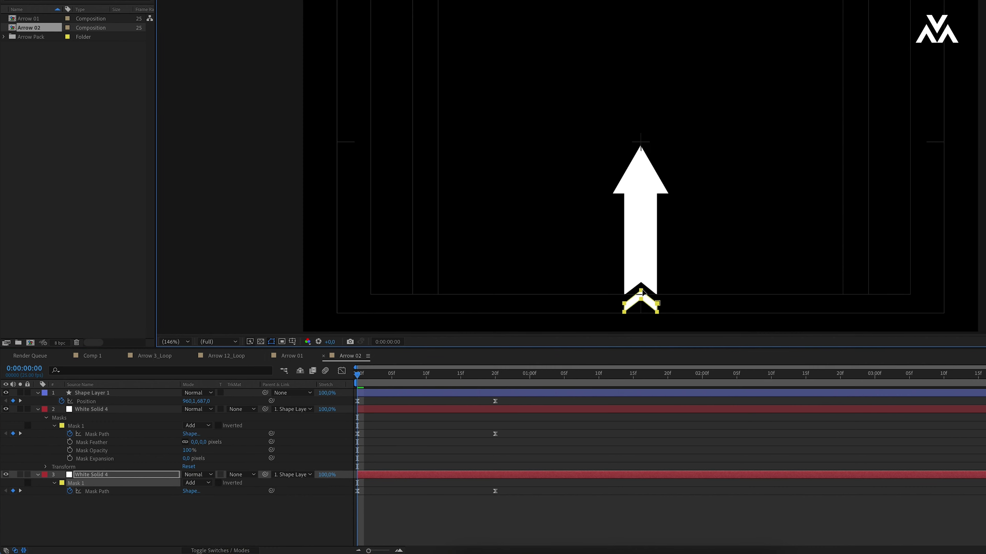
Step: Ease both chevron Mask Path keyframes with a speed curve peaking sharply at about frame 10, and preview the motion
{"action": "left_click", "coordinate": [425, 375]}
{"action": "left_click_drag", "start_coordinate": [517, 486], "coordinate": [341, 504]}
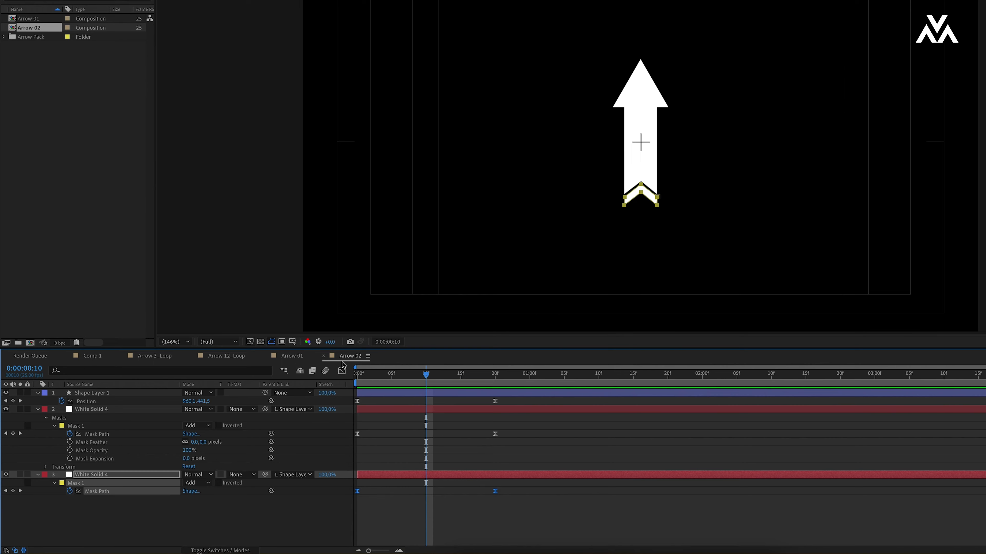
{"action": "left_click", "coordinate": [342, 370]}
{"action": "left_click_drag", "start_coordinate": [547, 499], "coordinate": [318, 543]}
{"action": "left_click_drag", "start_coordinate": [372, 521], "coordinate": [423, 521]}
{"action": "left_click_drag", "start_coordinate": [426, 375], "coordinate": [356, 379]}
{"action": "left_click", "coordinate": [607, 460]}
{"action": "key", "text": "space"}
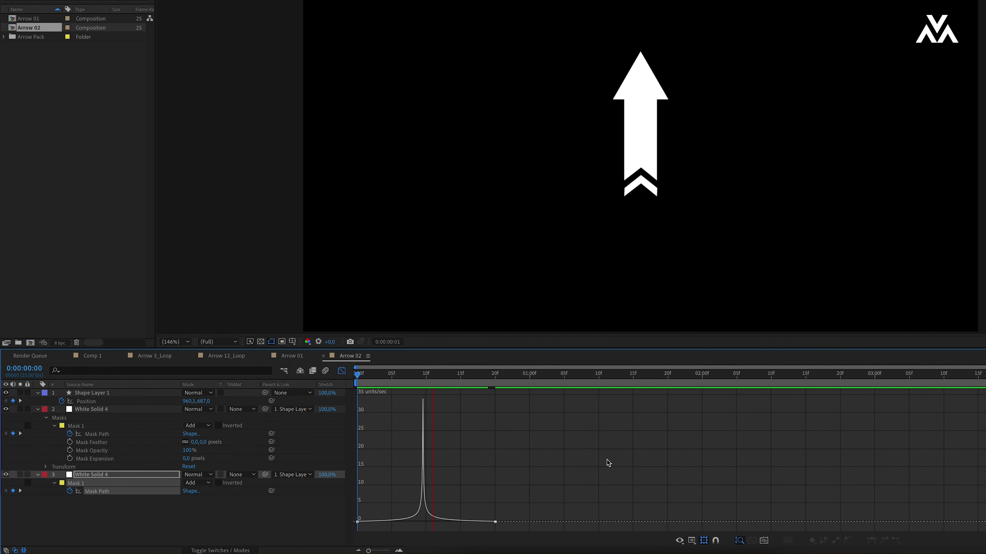
{"action": "key", "text": "space"}
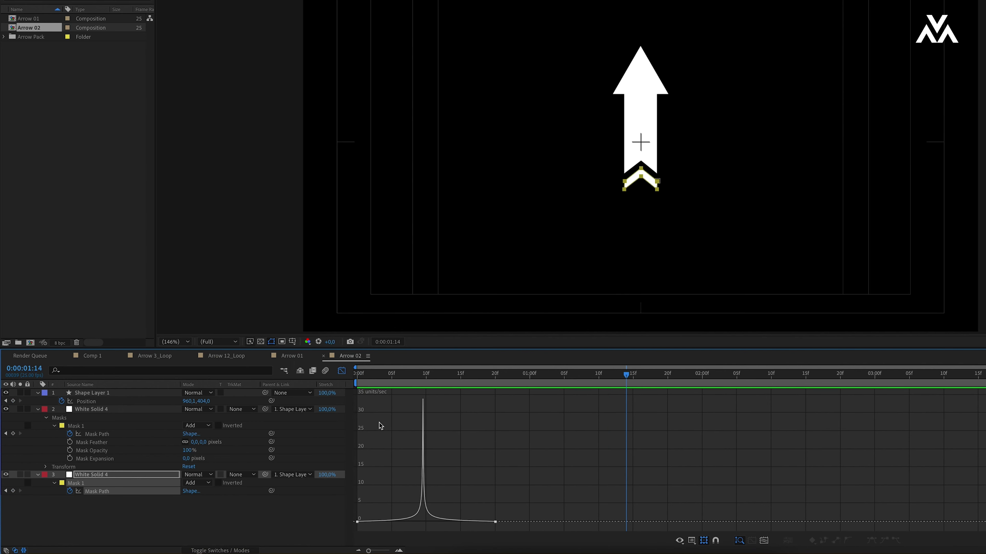
Step: Duplicate the chevron layer and, at frame 20, move the copy's mask down to form a second chevron below the first
{"action": "left_click", "coordinate": [341, 371]}
{"action": "key", "text": "j"}
{"action": "left_click", "coordinate": [116, 475]}
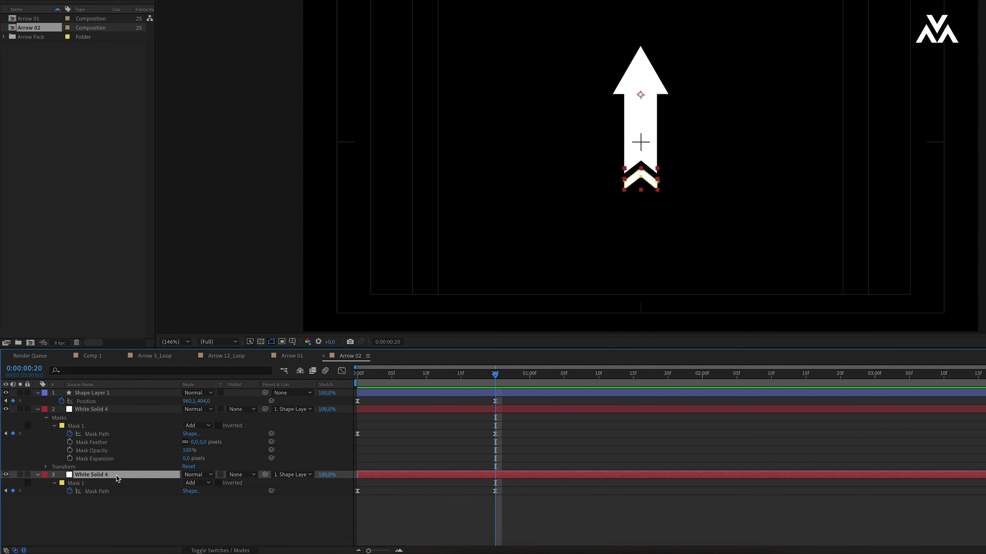
{"action": "key", "text": "ctrl+d"}
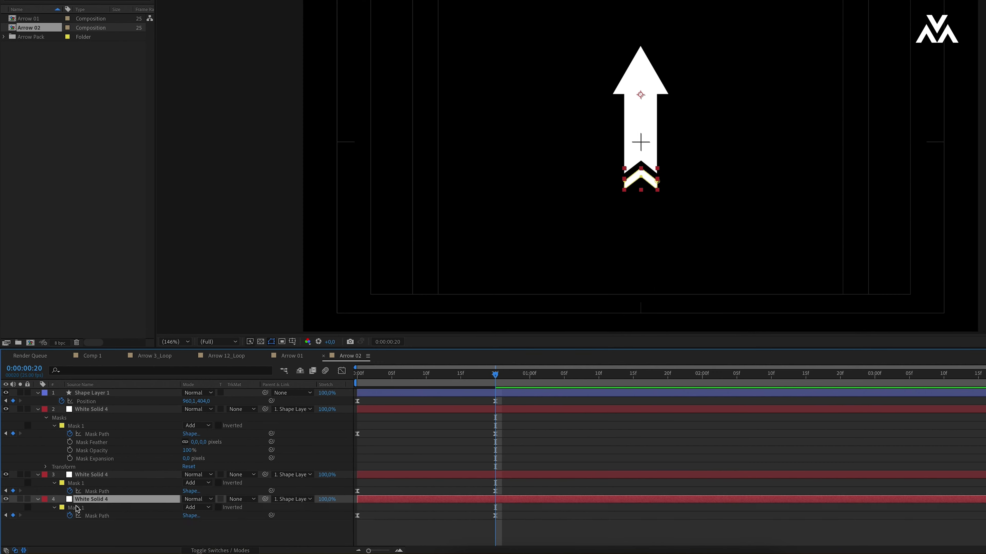
{"action": "left_click", "coordinate": [77, 508]}
{"action": "left_click_drag", "start_coordinate": [641, 171], "coordinate": [642, 187]}
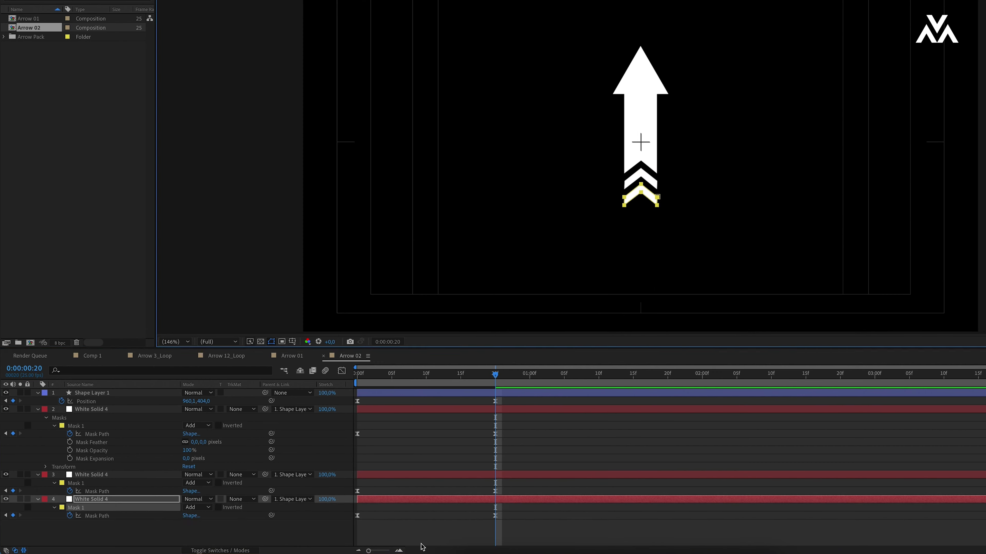
Step: At frame 0, move the second chevron's mask down below the first chevron, and preview the animation
{"action": "left_click", "coordinate": [370, 525]}
{"action": "left_click_drag", "start_coordinate": [459, 377], "coordinate": [356, 393]}
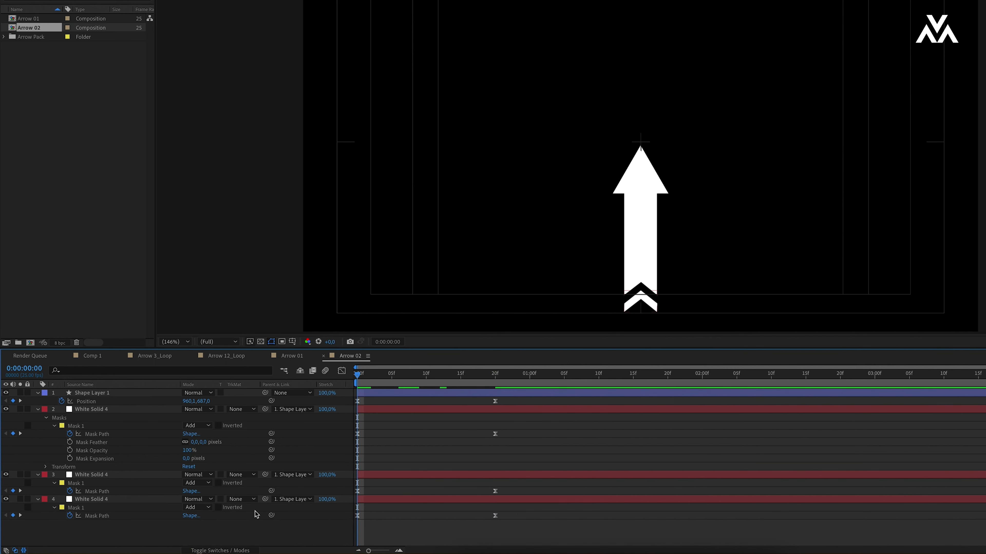
{"action": "left_click", "coordinate": [77, 508]}
{"action": "left_click_drag", "start_coordinate": [641, 292], "coordinate": [641, 310]}
{"action": "left_click", "coordinate": [552, 524]}
{"action": "key", "text": "space"}
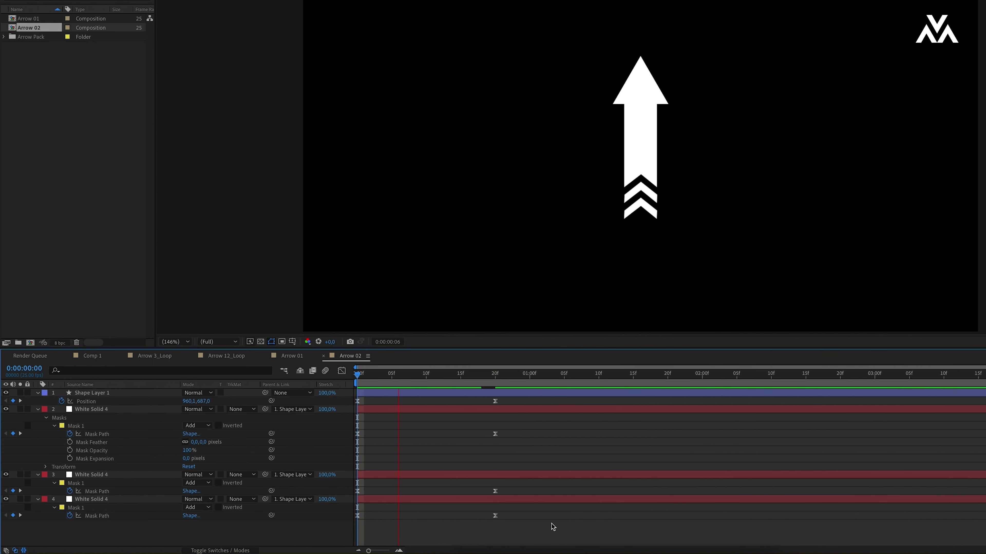
{"action": "key", "text": "space"}
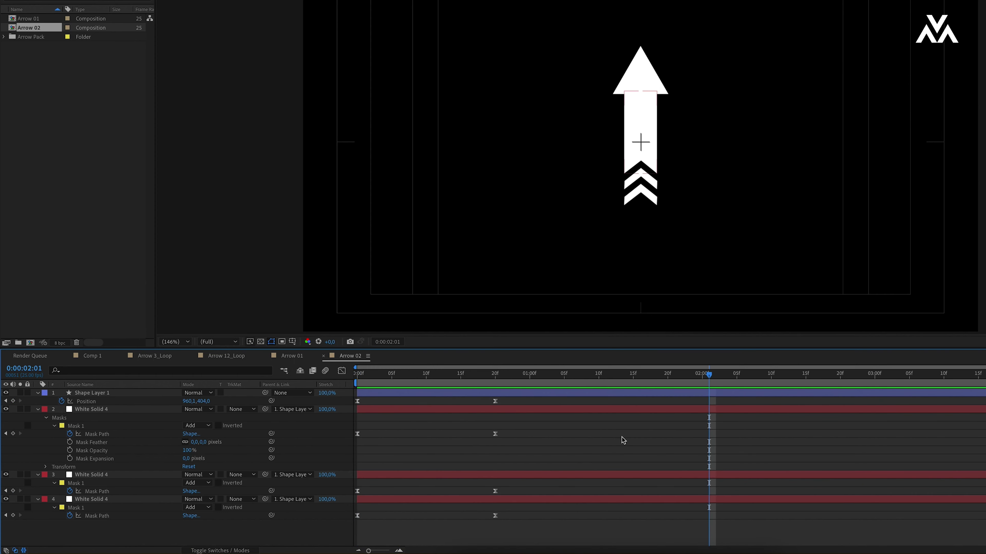
Step: Add hold-out keyframes at 0:00:01:00 for Shape Layer 1's Position and the Mask Path of all three White Solid 4 layers
{"action": "left_click", "coordinate": [530, 378]}
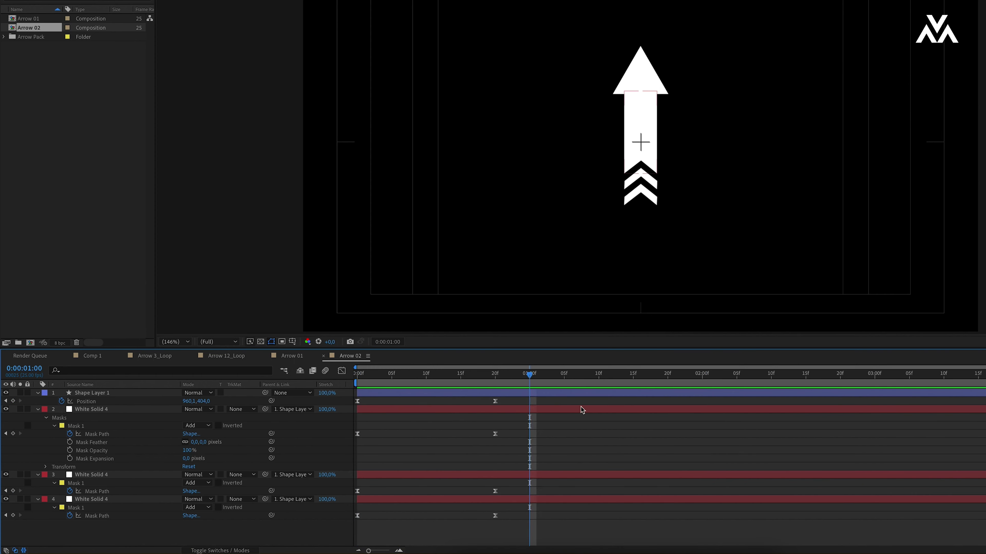
{"action": "left_click", "coordinate": [12, 401]}
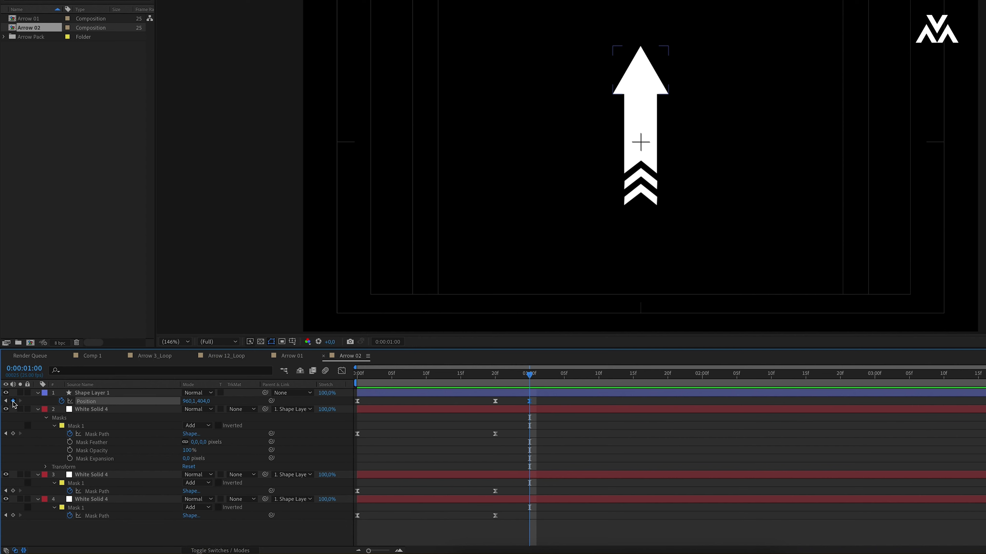
{"action": "left_click", "coordinate": [13, 434]}
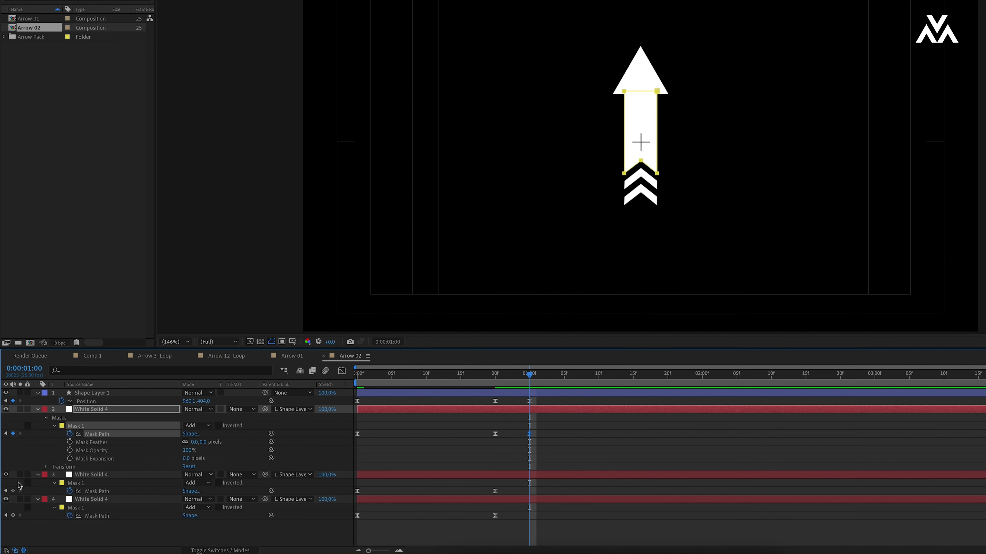
{"action": "left_click", "coordinate": [13, 516]}
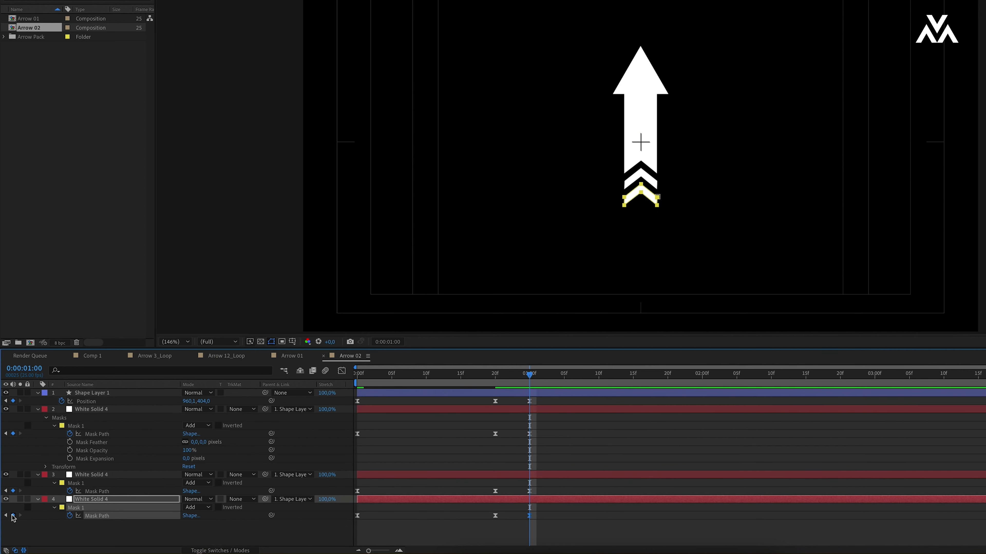
Step: Apply the expression loopOut("cycle") to Shape Layer 1's Position and scrub back to frame 2
{"action": "left_click", "coordinate": [104, 394]}
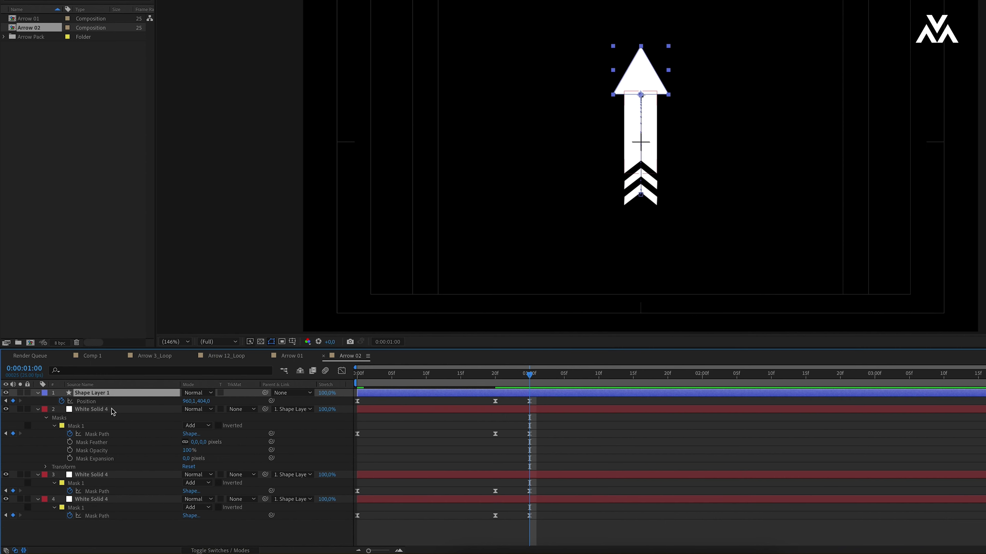
{"action": "left_click", "coordinate": [62, 402], "text": "alt"}
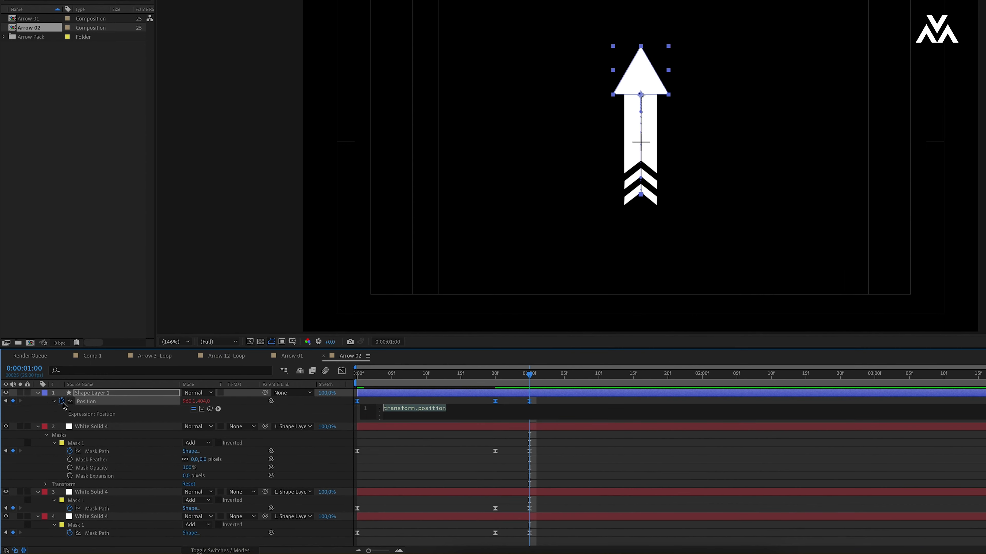
{"action": "type", "text": "loop"}
{"action": "key", "text": "Down"}
{"action": "key", "text": "Down"}
{"action": "key", "text": "Return"}
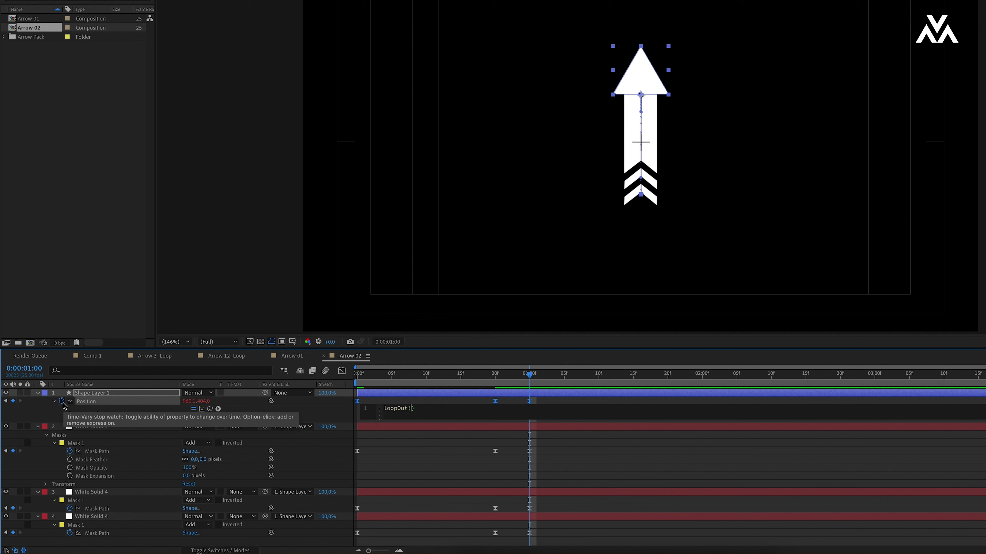
{"action": "type", "text": "\""}
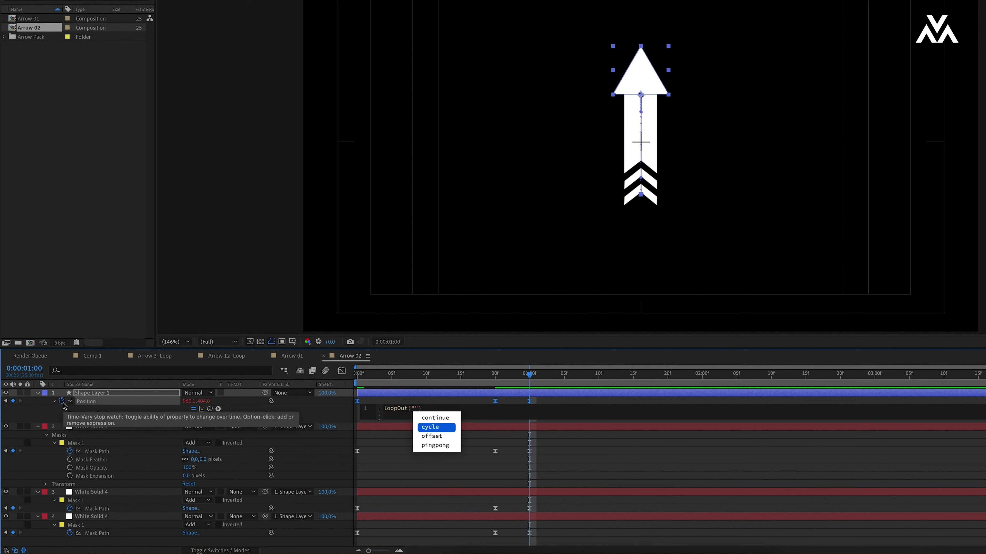
{"action": "key", "text": "Return"}
{"action": "left_click", "coordinate": [640, 463]}
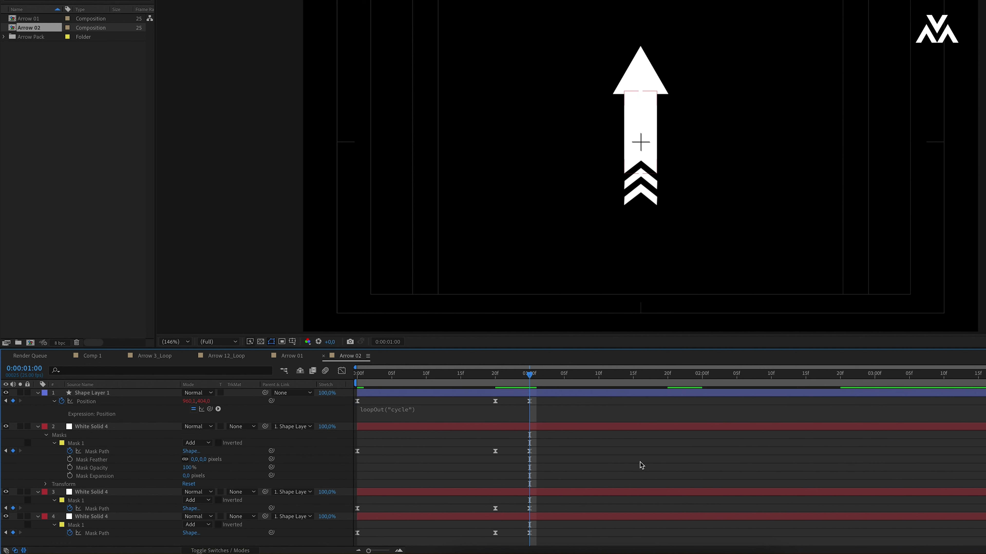
{"action": "left_click_drag", "start_coordinate": [435, 375], "coordinate": [368, 386]}
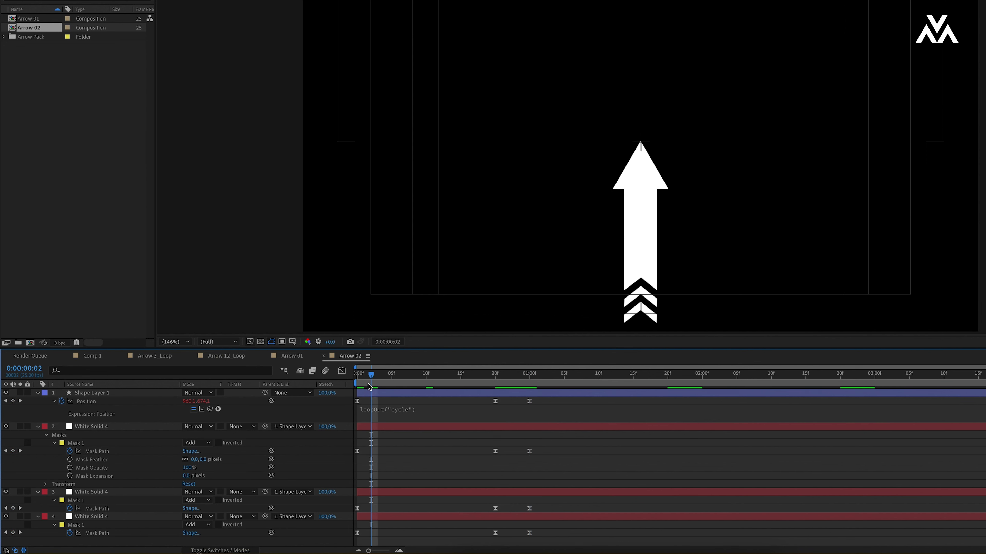
Step: Try to loop the shaft layer's Mask Path by copying the loopOut("cycle") expression from Position onto it
{"action": "left_click", "coordinate": [105, 452]}
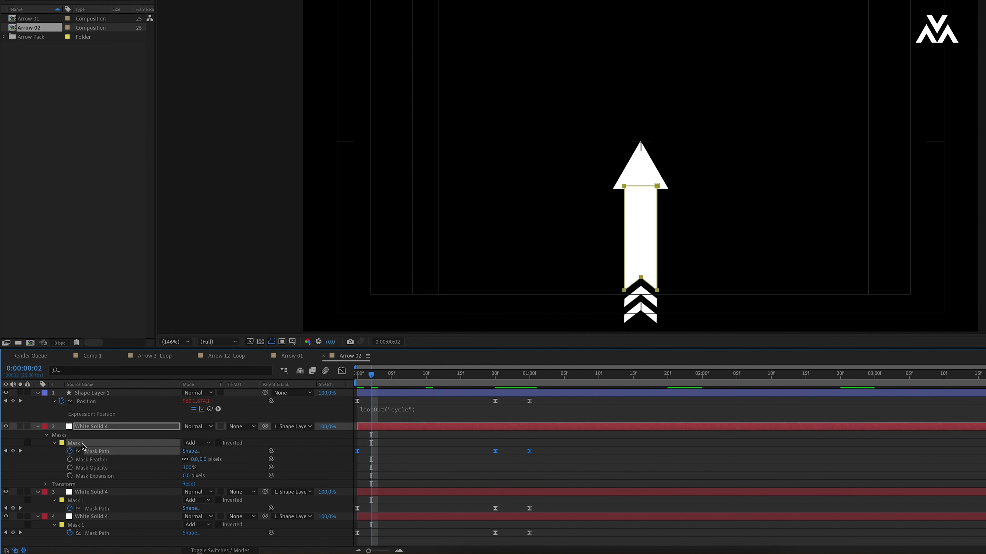
{"action": "left_click", "coordinate": [390, 414]}
{"action": "key", "text": "ctrl+c"}
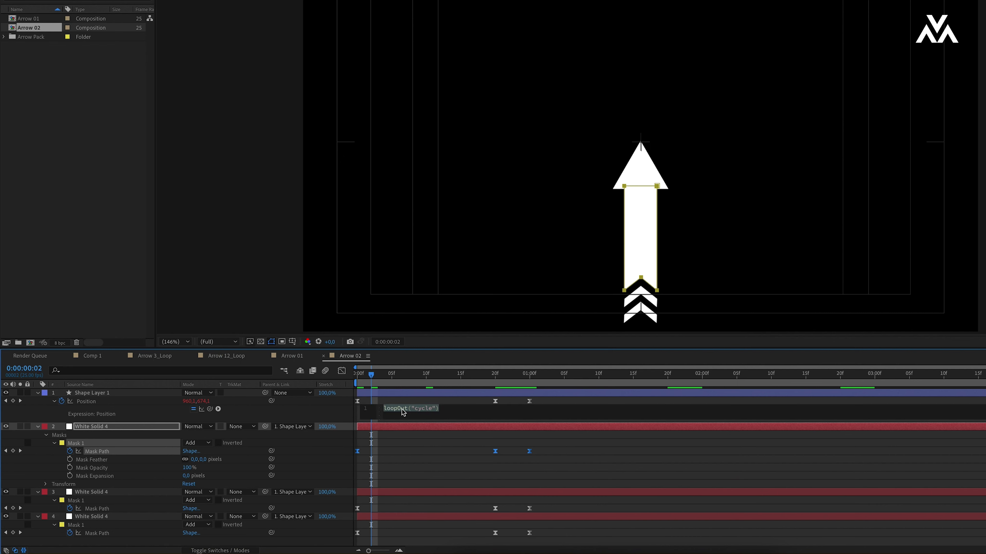
{"action": "left_click", "coordinate": [69, 451], "text": "alt"}
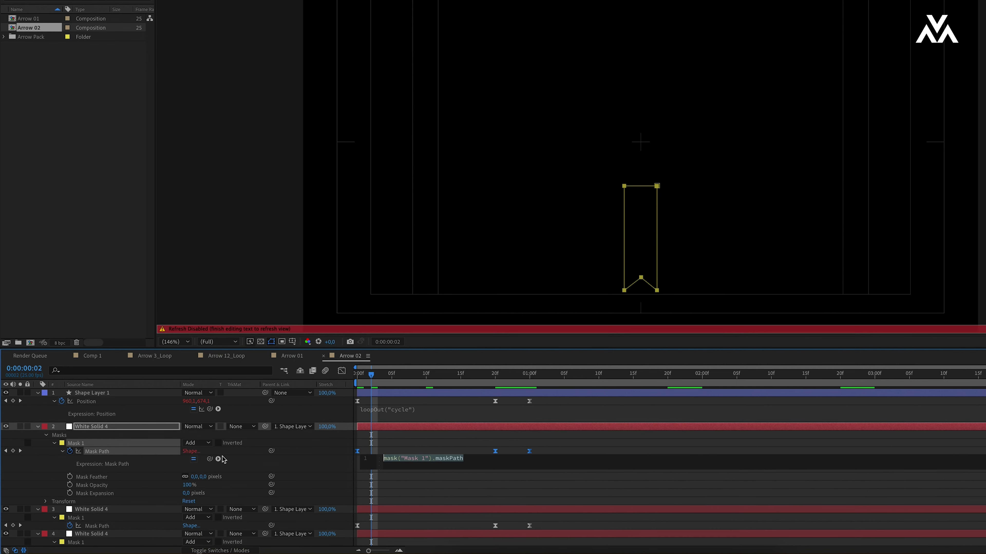
{"action": "key", "text": "ctrl+v"}
{"action": "left_click", "coordinate": [459, 479]}
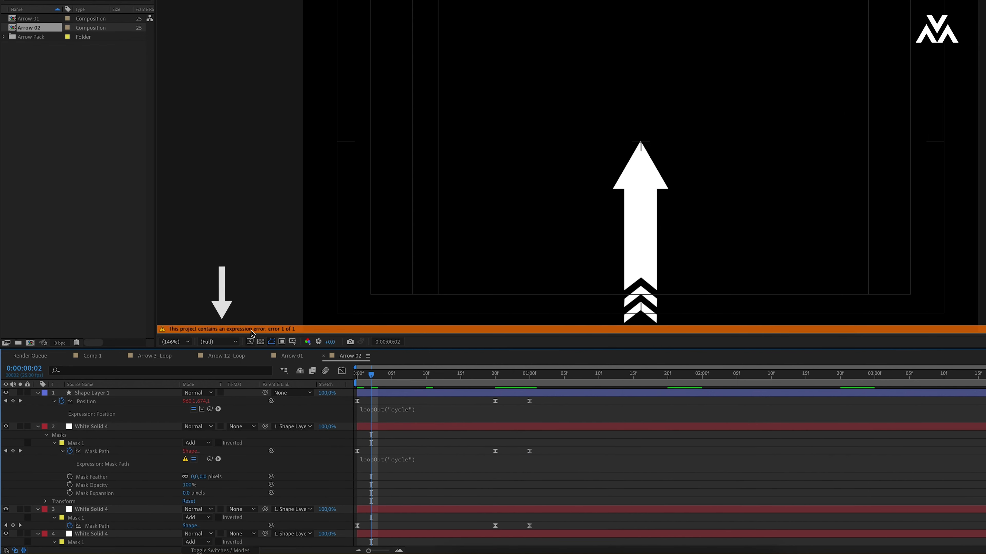
Step: Remove the loopOut("cycle") expression from the shaft layer's Mask Path
{"action": "left_click", "coordinate": [396, 459]}
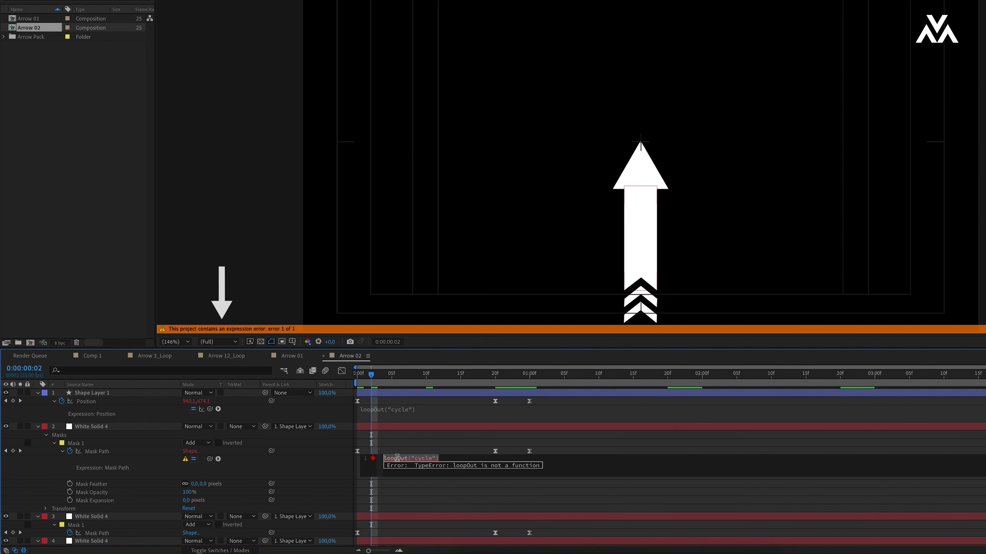
{"action": "key", "text": "BackSpace"}
{"action": "left_click", "coordinate": [567, 450]}
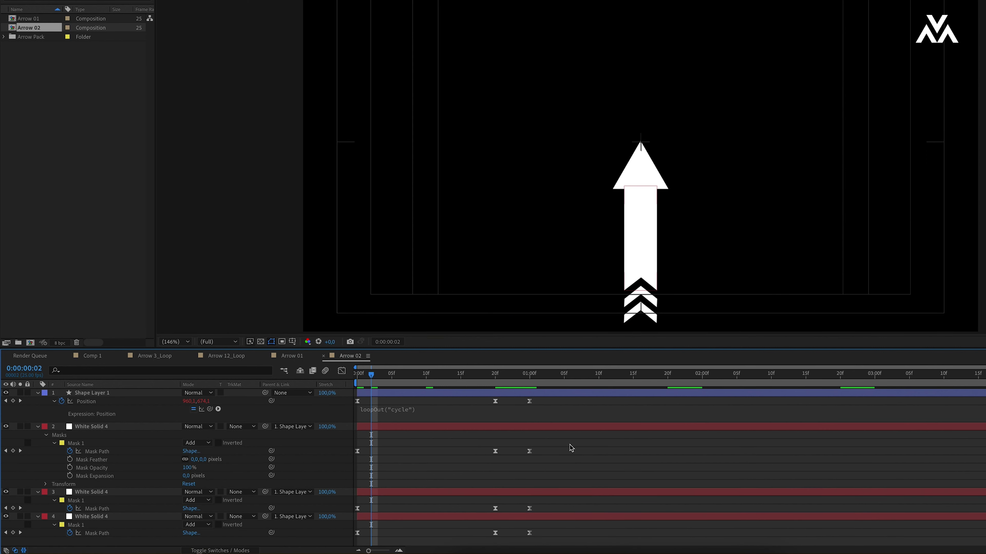
Step: Switch to the Google Docs document "LoopOut for Path" in Chrome and copy the whole expression from "if (numKeys >1" to "value"
{"action": "left_click", "coordinate": [750, 549]}
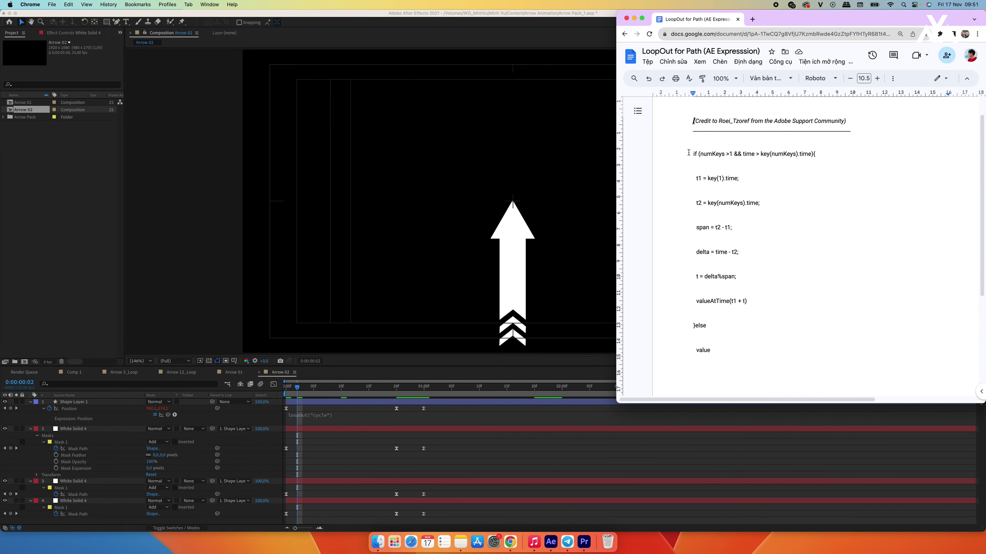
{"action": "left_click_drag", "start_coordinate": [689, 152], "coordinate": [779, 344]}
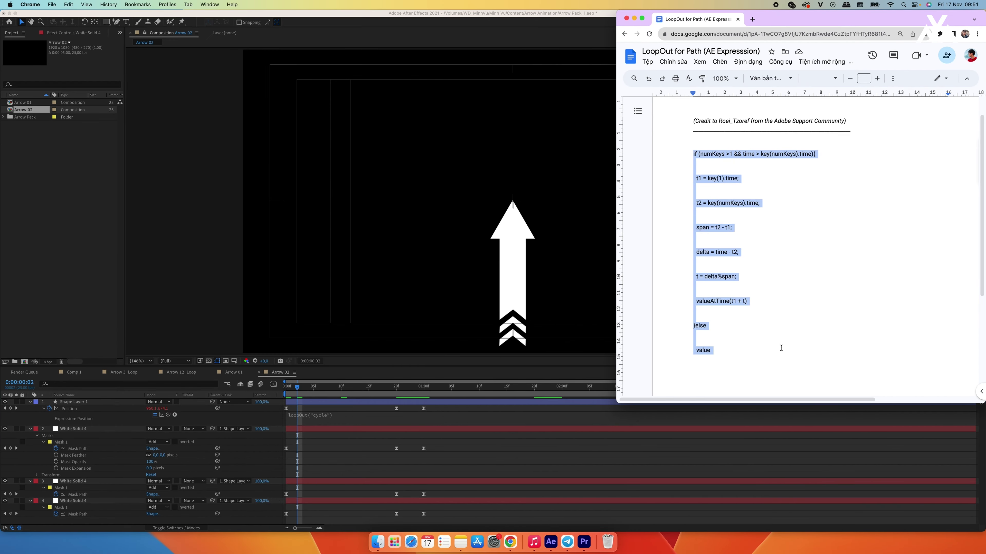
{"action": "right_click", "coordinate": [718, 253]}
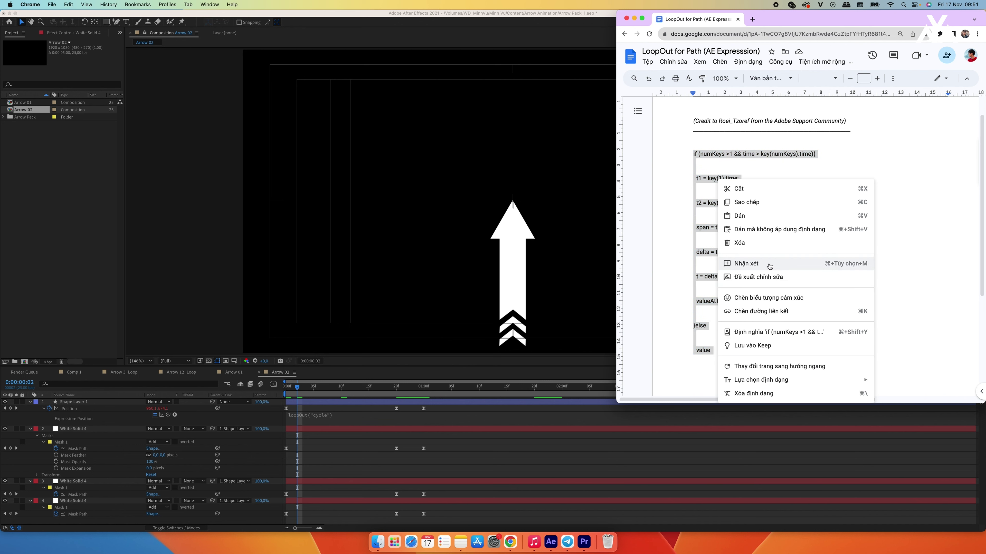
{"action": "left_click", "coordinate": [761, 203]}
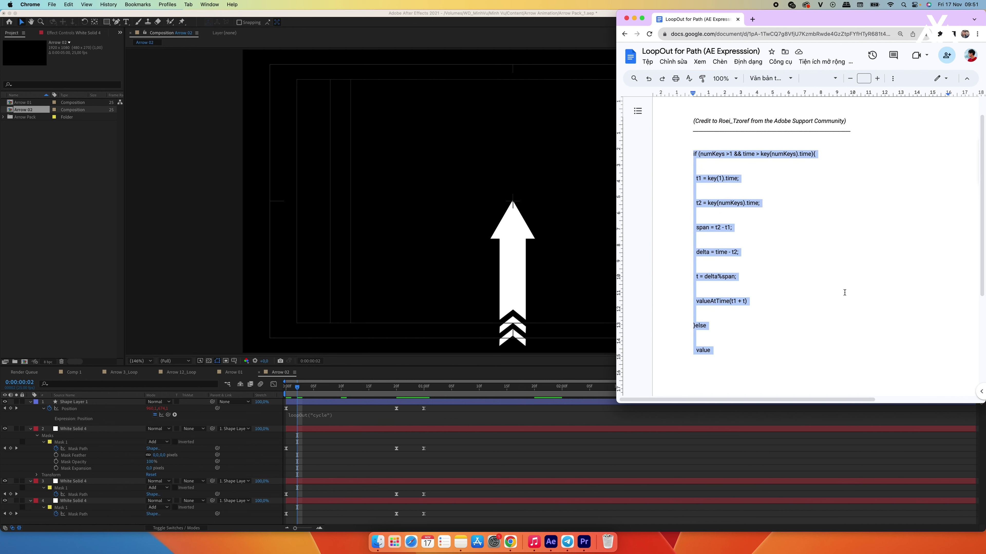
Step: Back in After Effects, paste the copied path-loop expression onto the Mask Path of all three White Solid 4 layers
{"action": "left_click", "coordinate": [56, 450]}
{"action": "left_click", "coordinate": [56, 449], "text": "alt"}
{"action": "key", "text": "super+v"}
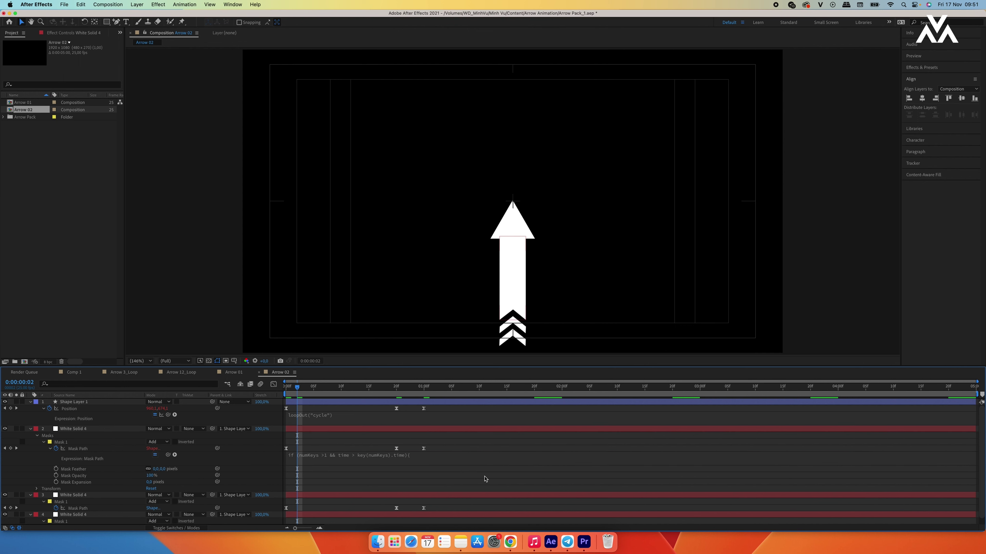
{"action": "left_click", "coordinate": [55, 508], "text": "alt"}
{"action": "key", "text": "super+v"}
{"action": "scroll", "coordinate": [482, 465], "scroll_direction": "down", "scroll_amount": 2}
{"action": "left_click", "coordinate": [56, 522], "text": "alt"}
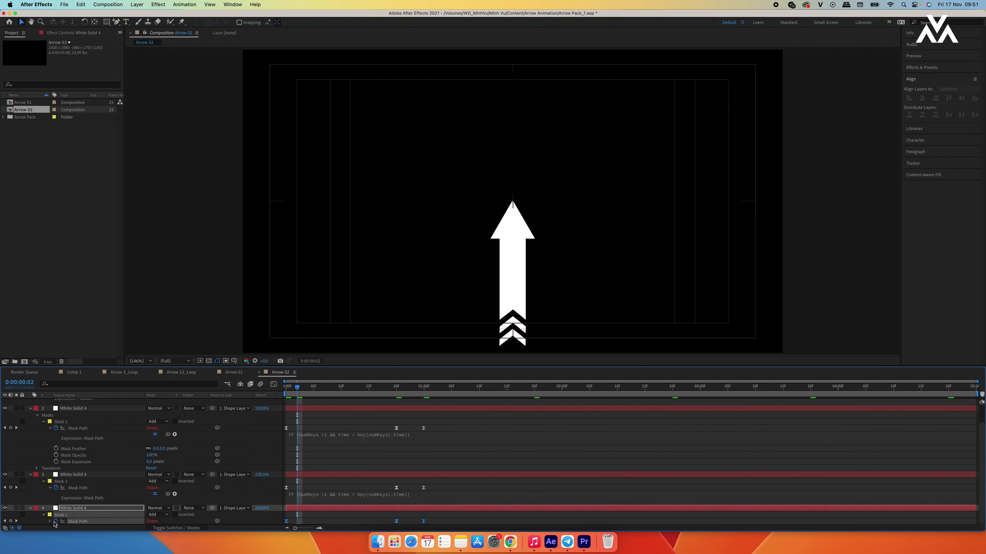
{"action": "key", "text": "super+v"}
{"action": "scroll", "coordinate": [486, 469], "scroll_direction": "down", "scroll_amount": 1}
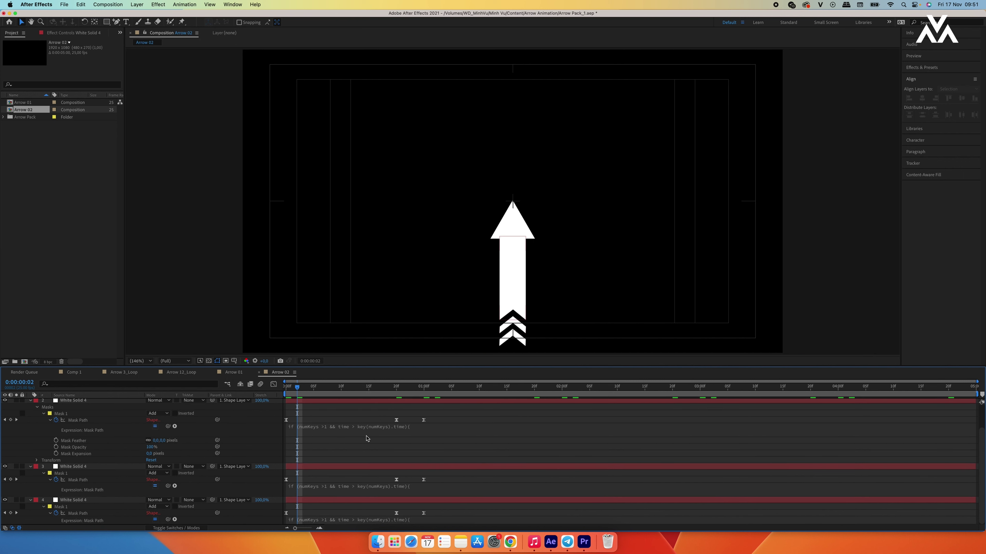
Step: Collapse the shaft layer's properties and preview the looping arrow from frame 0
{"action": "scroll", "coordinate": [367, 439], "scroll_direction": "up", "scroll_amount": 2}
{"action": "left_click", "coordinate": [50, 410]}
{"action": "left_click", "coordinate": [31, 429]}
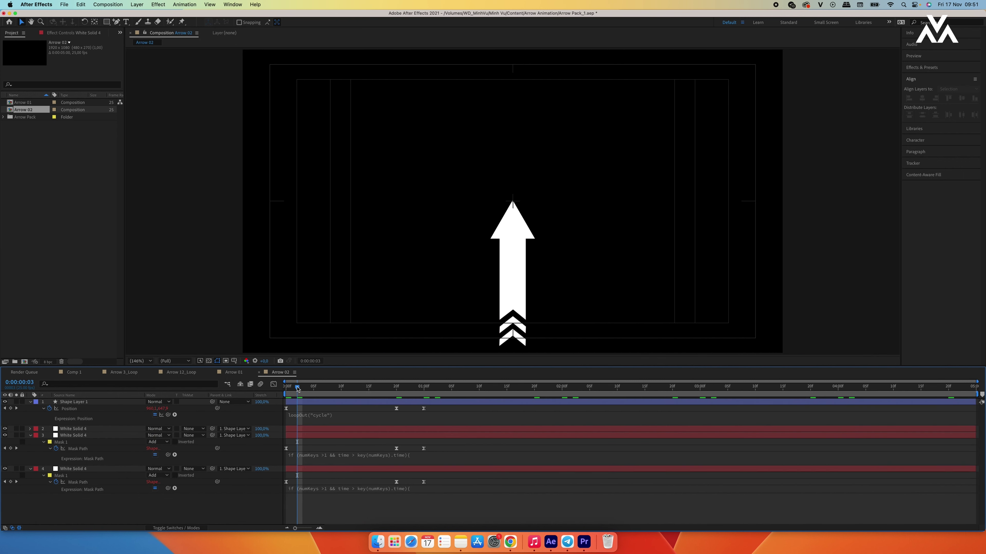
{"action": "left_click_drag", "start_coordinate": [298, 390], "coordinate": [286, 388]}
{"action": "key", "text": "space"}
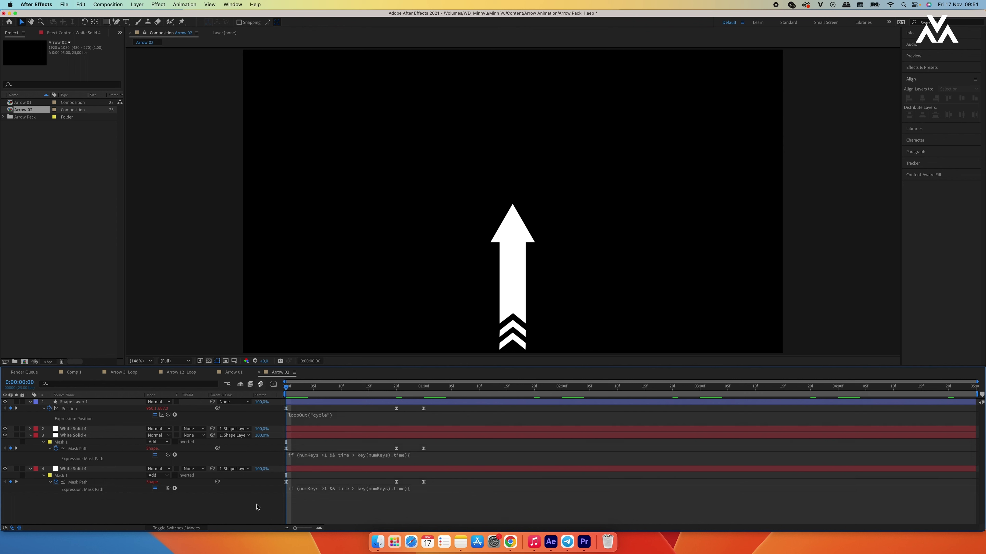